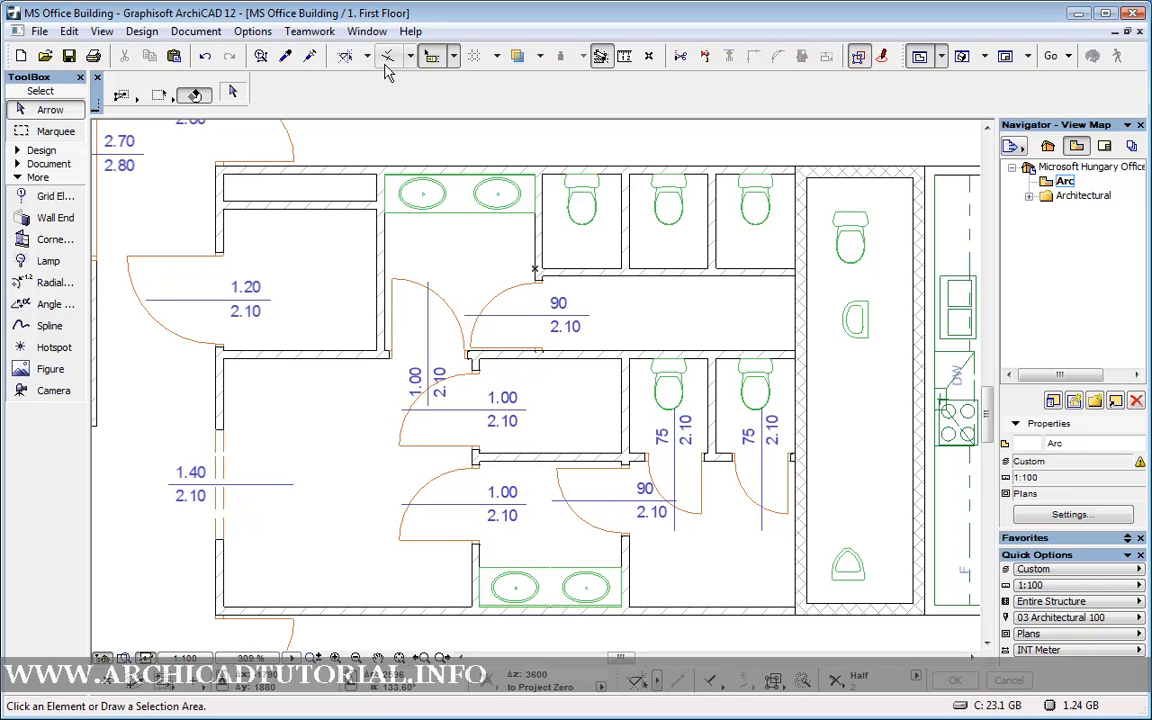
Turn on special snap points using the Half variant along the entire element
left_click(388, 62)
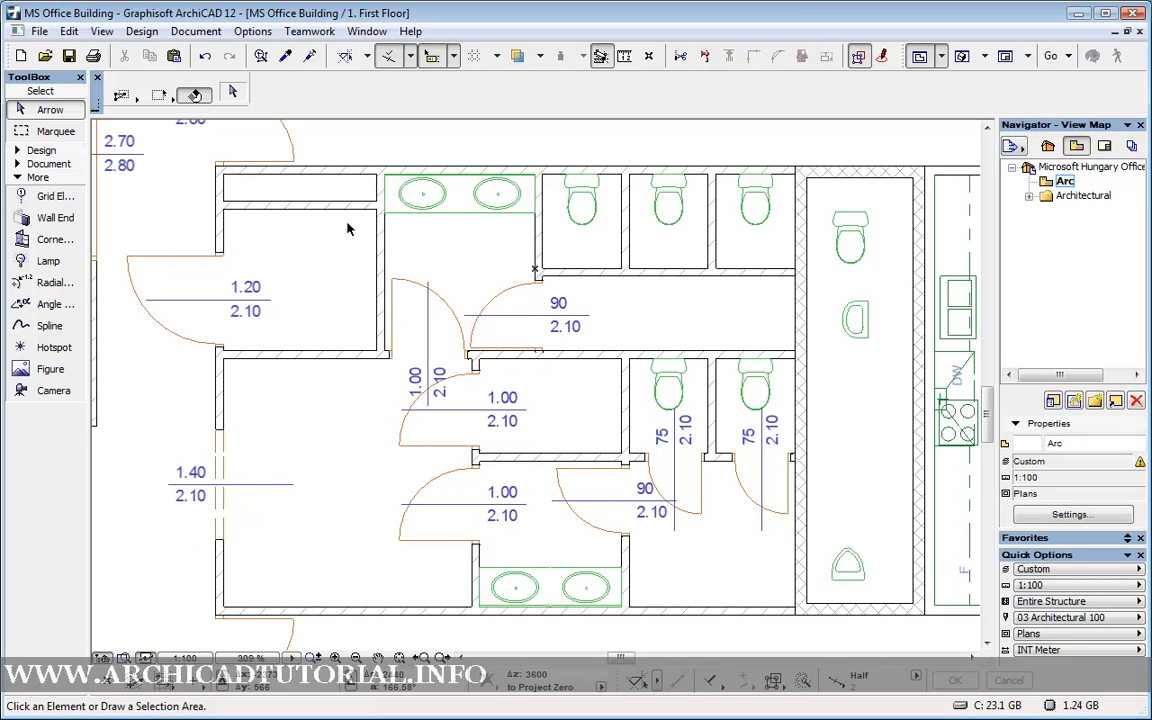
left_click(410, 56)
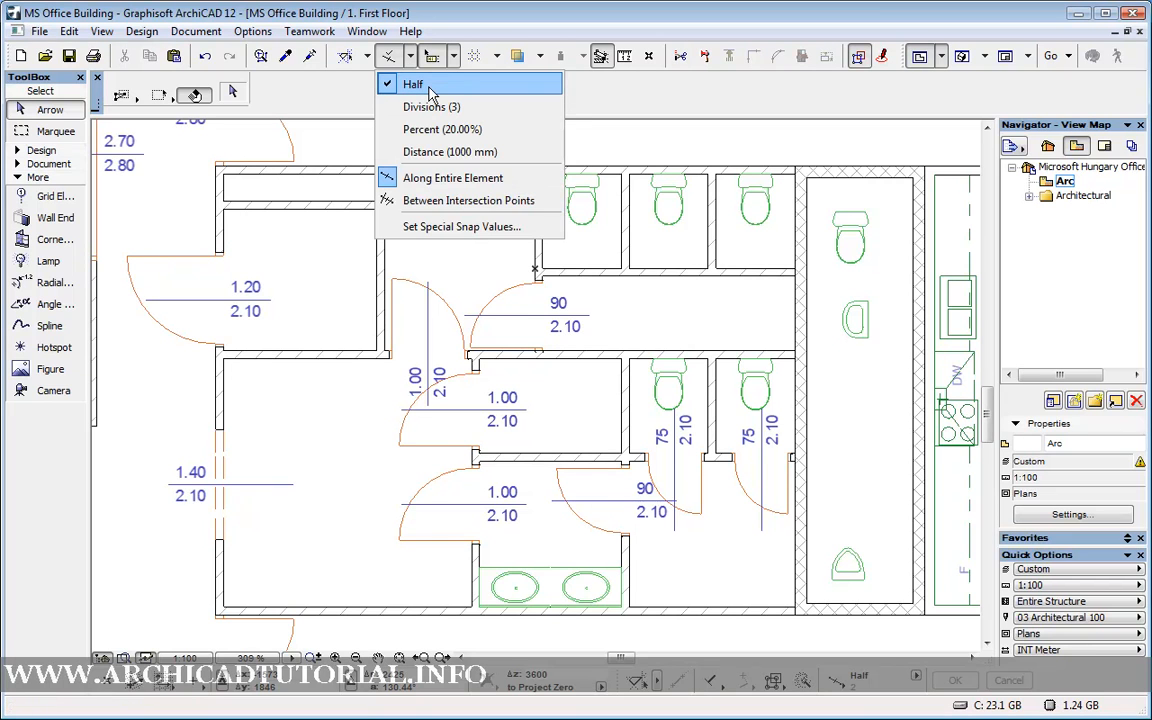
left_click(343, 233)
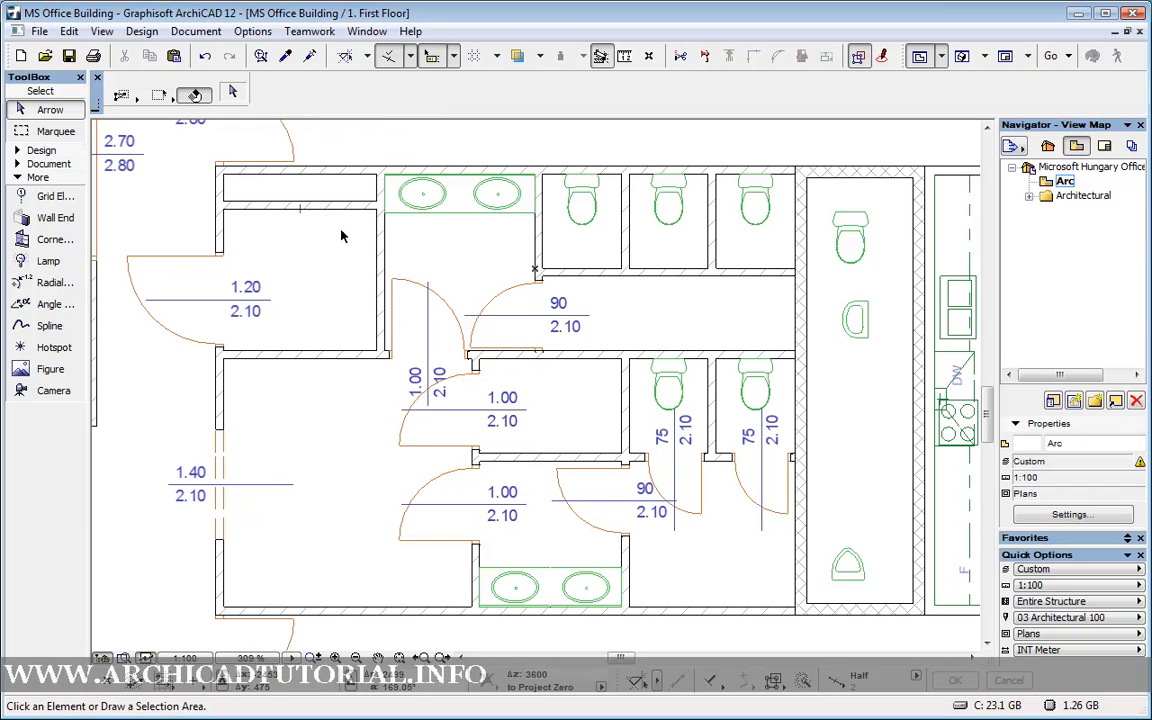
Pick up the WC LT 12 settings, place a copy at the midpoint of the 1.20 door room's top wall, and undo it
left_click(848, 215)
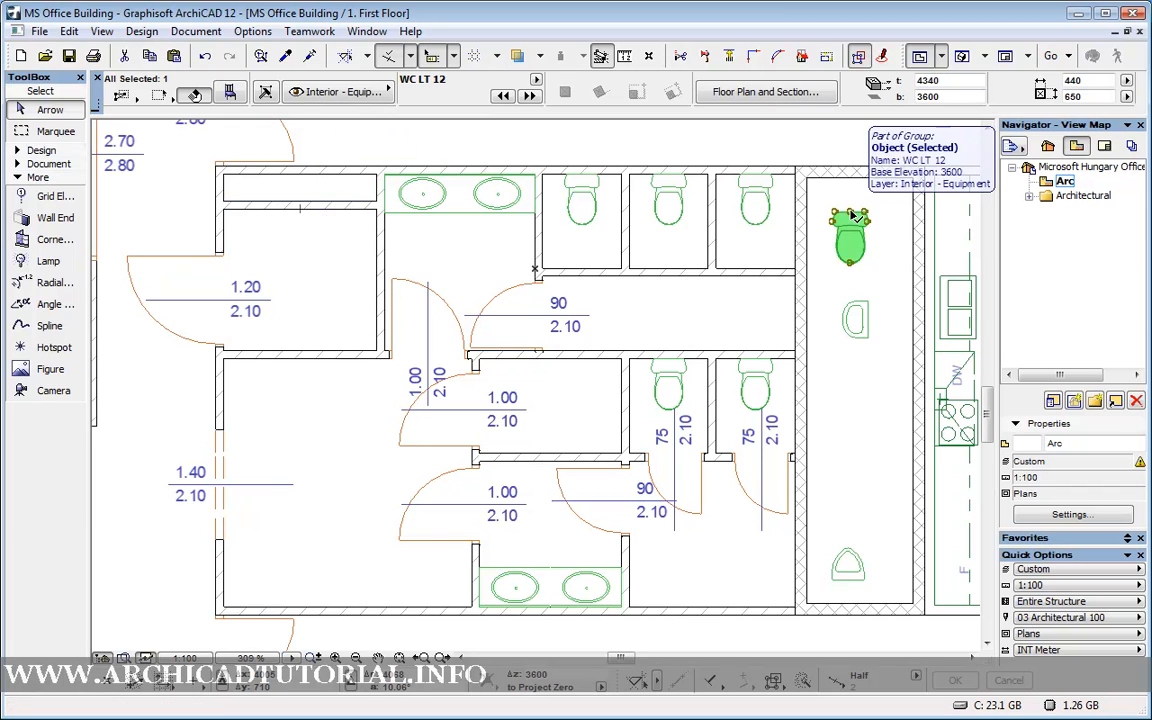
left_click(851, 215, "alt")
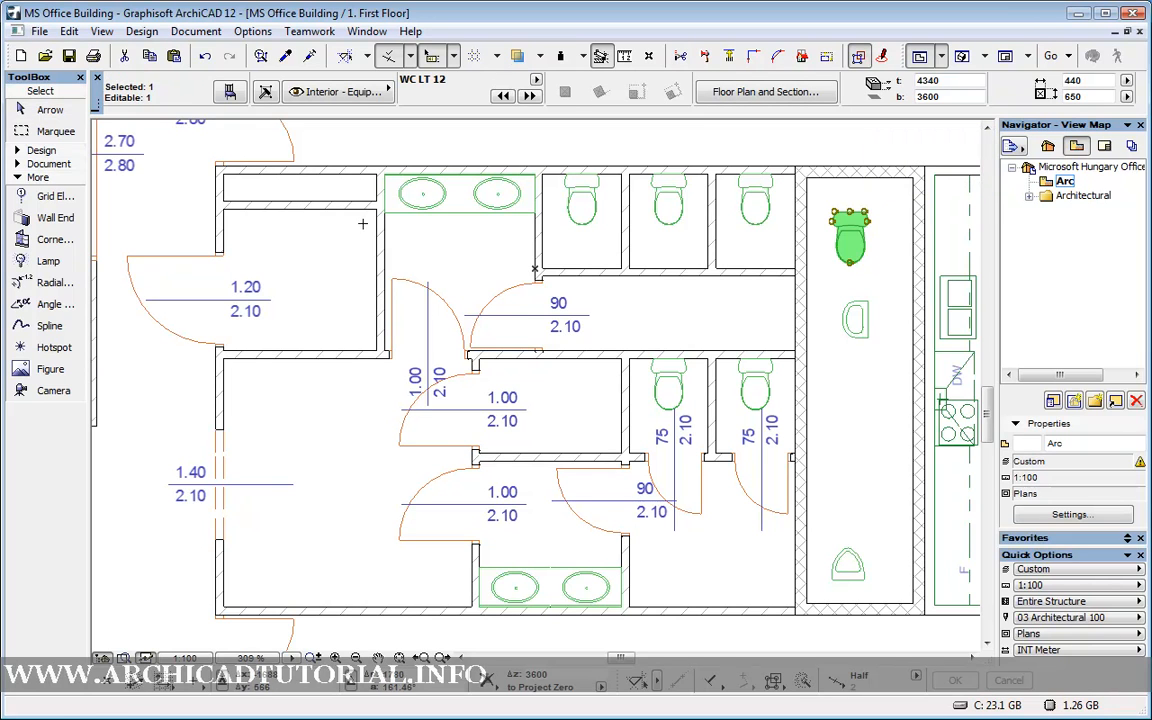
key("Escape")
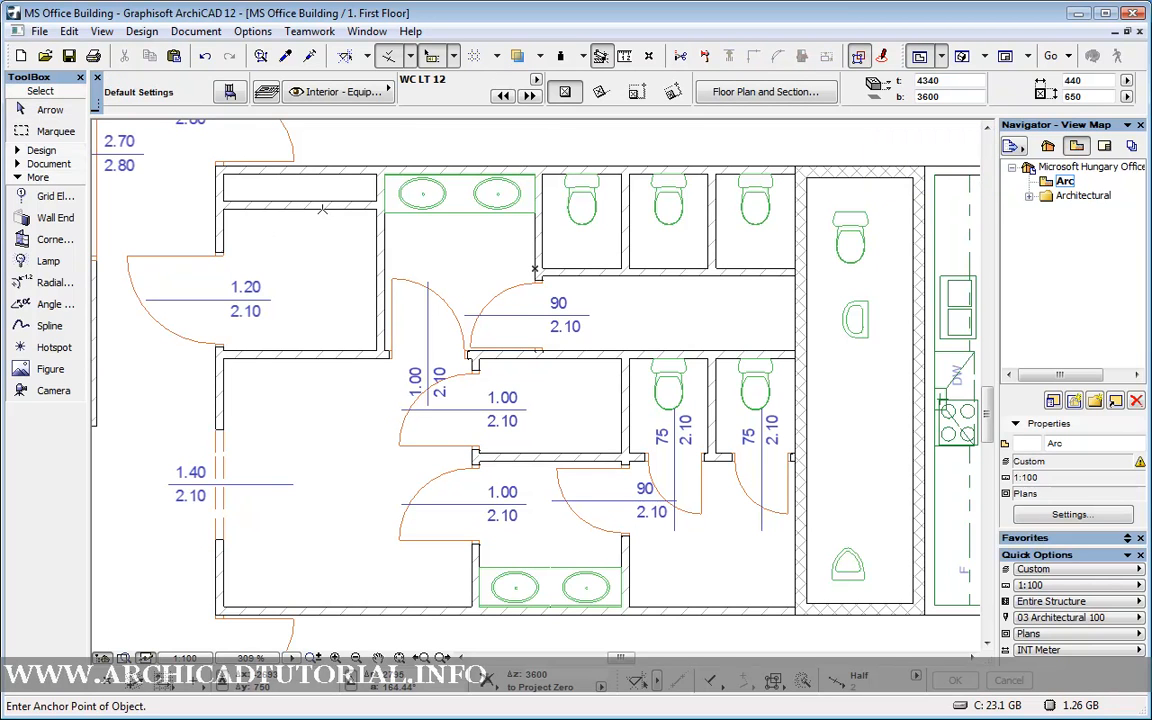
left_click(300, 208)
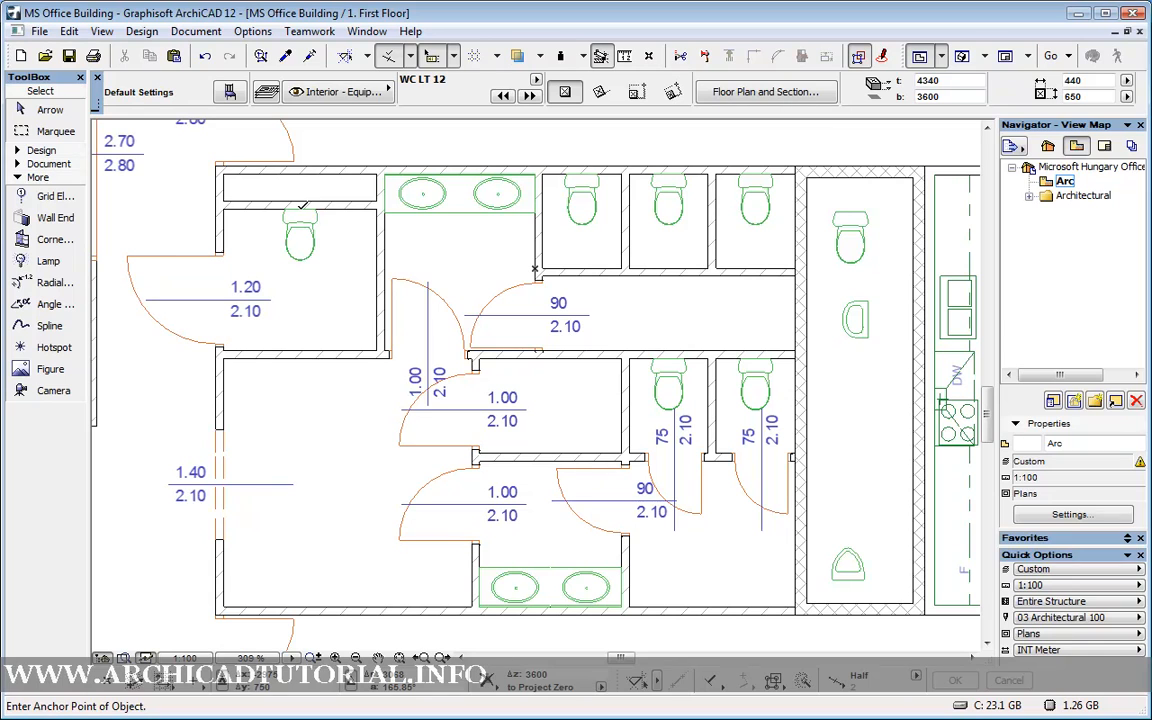
left_click(202, 55)
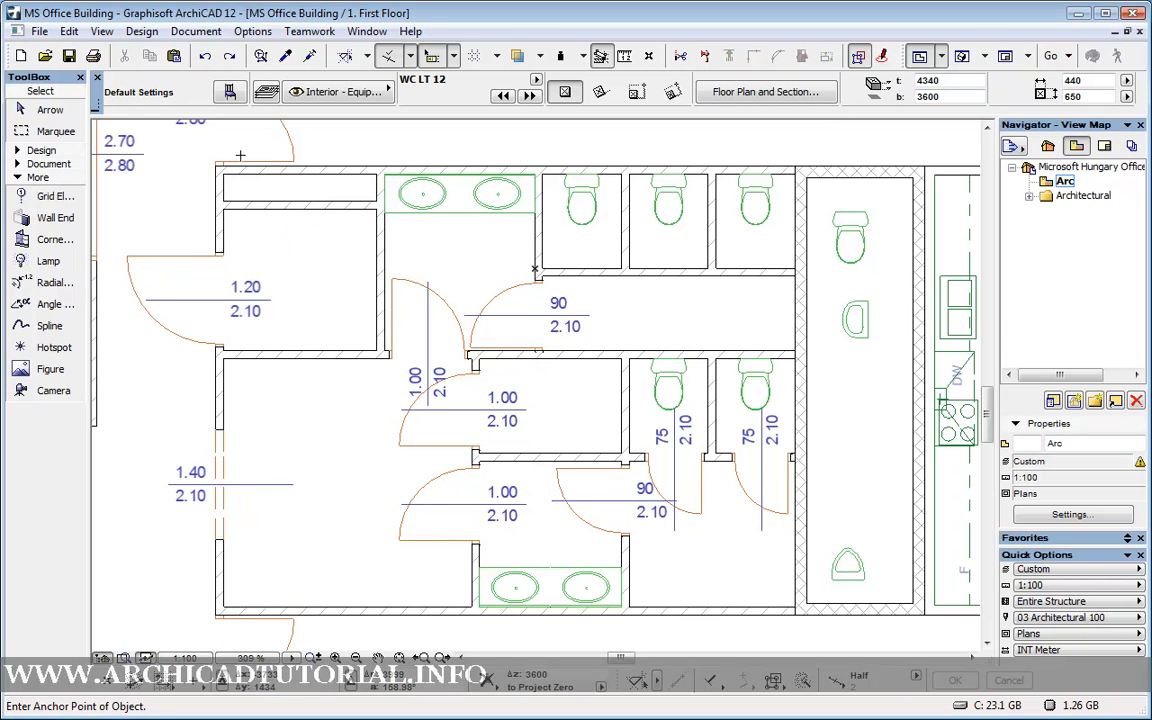
Snap by Divisions (3), place two WCs at the third points of the same wall, and undo both
left_click(411, 57)
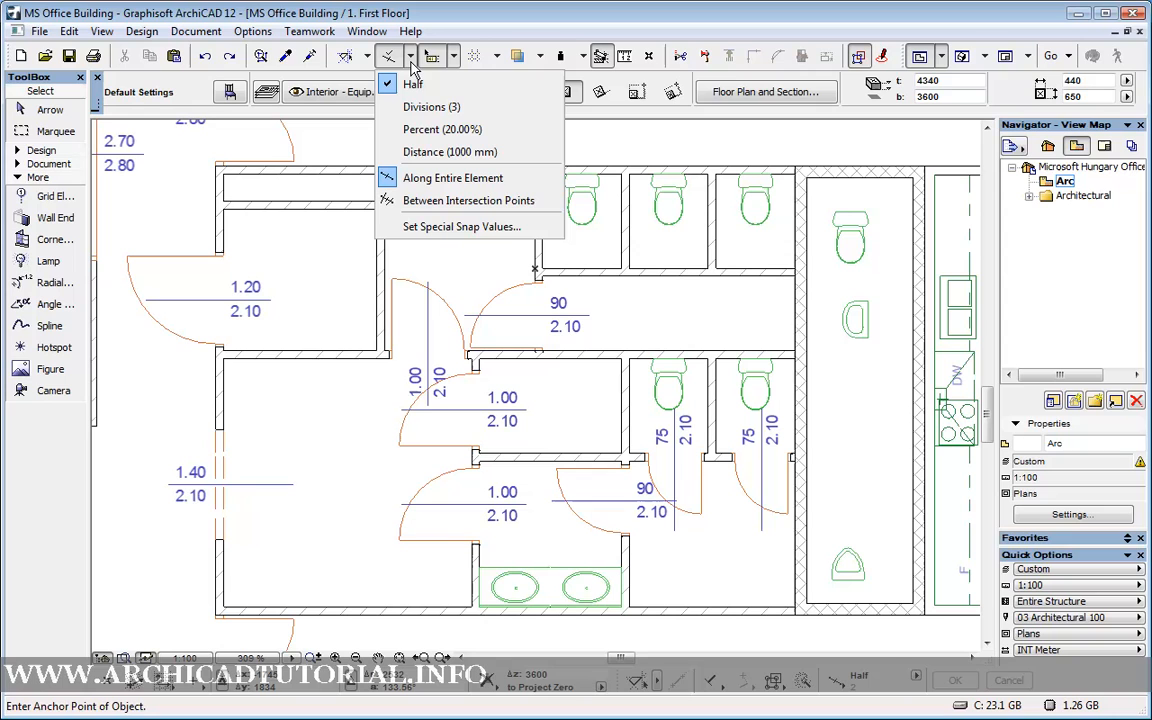
left_click(447, 108)
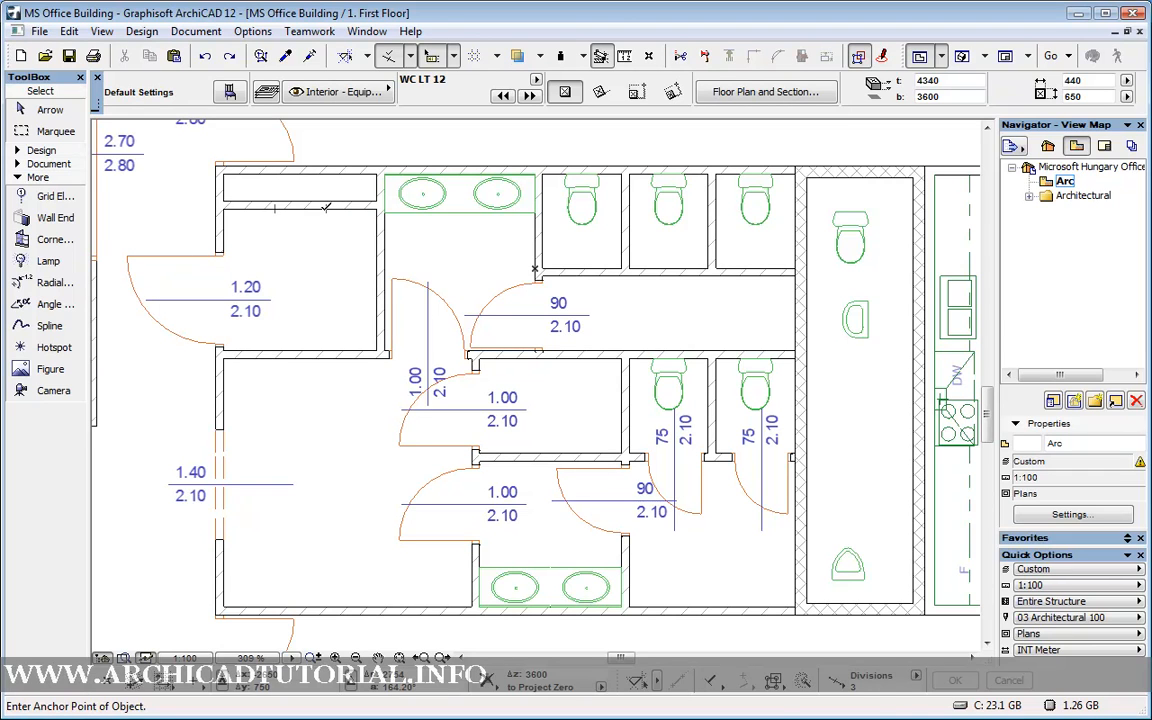
left_click(326, 207)
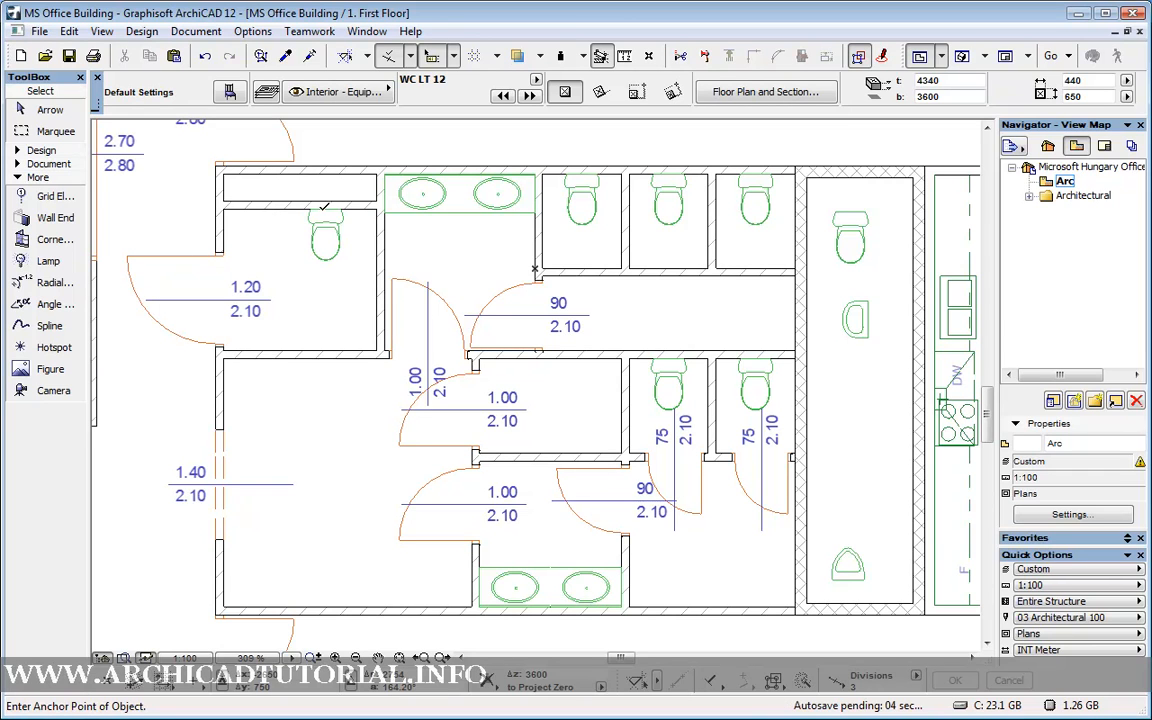
left_click(275, 207)
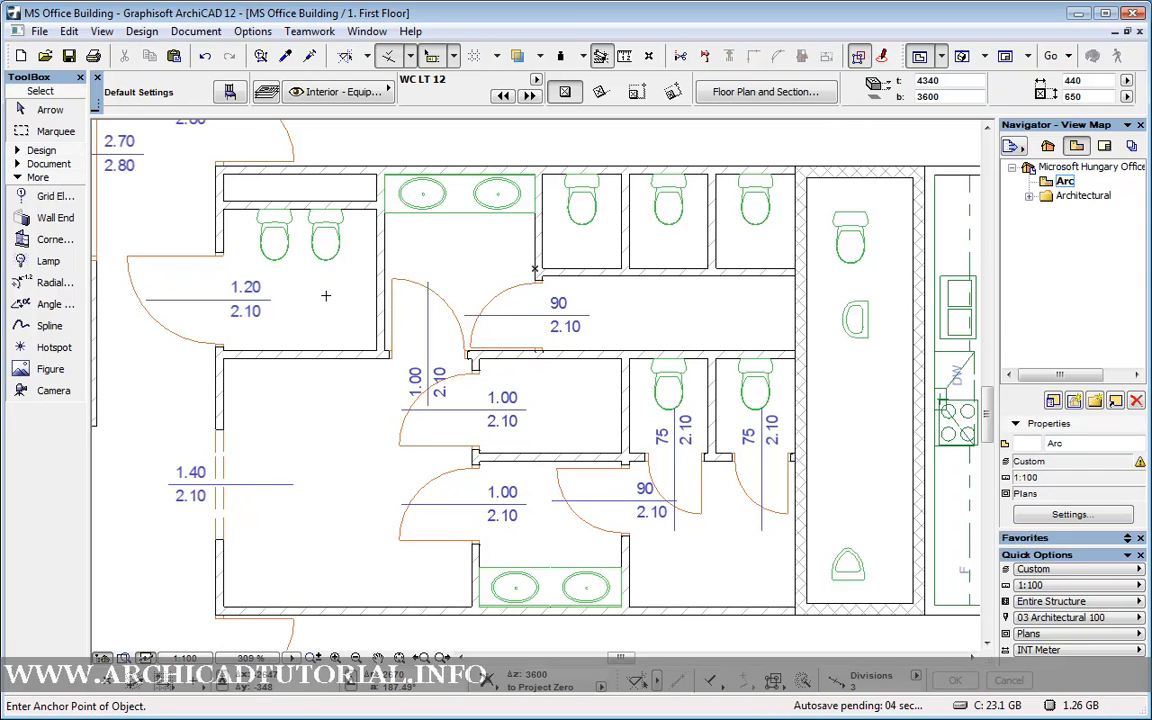
left_click(206, 57)
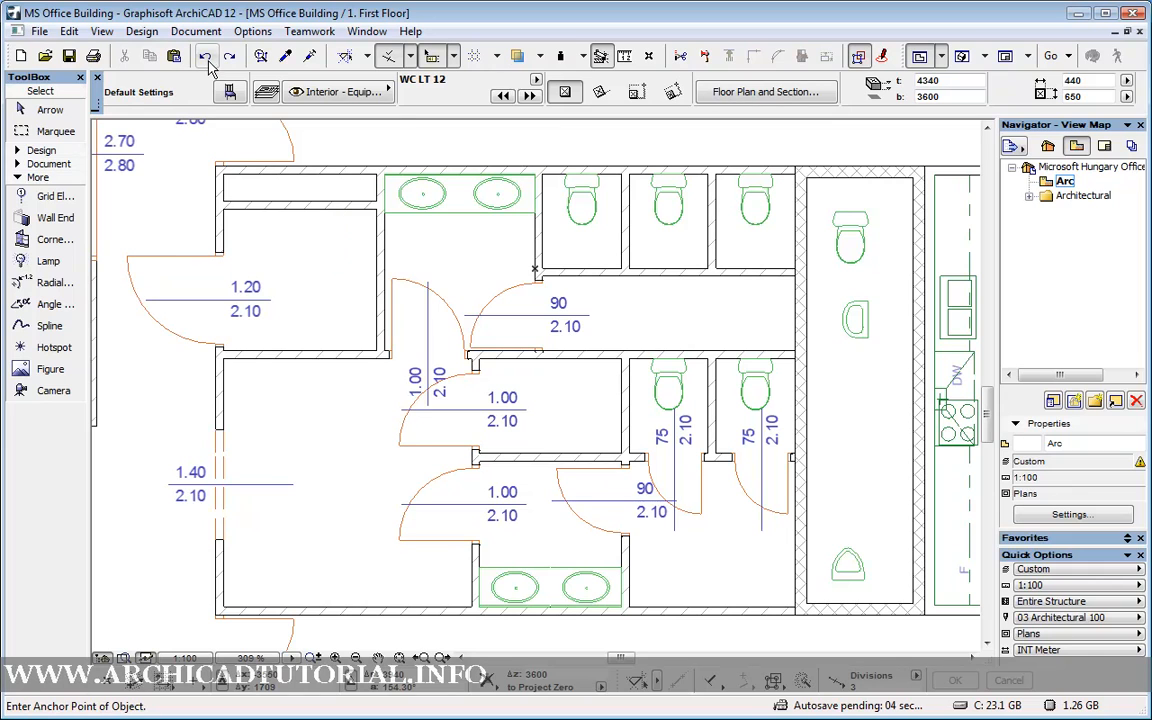
Switch the special snap to Percent and set its value to 40
left_click(410, 56)
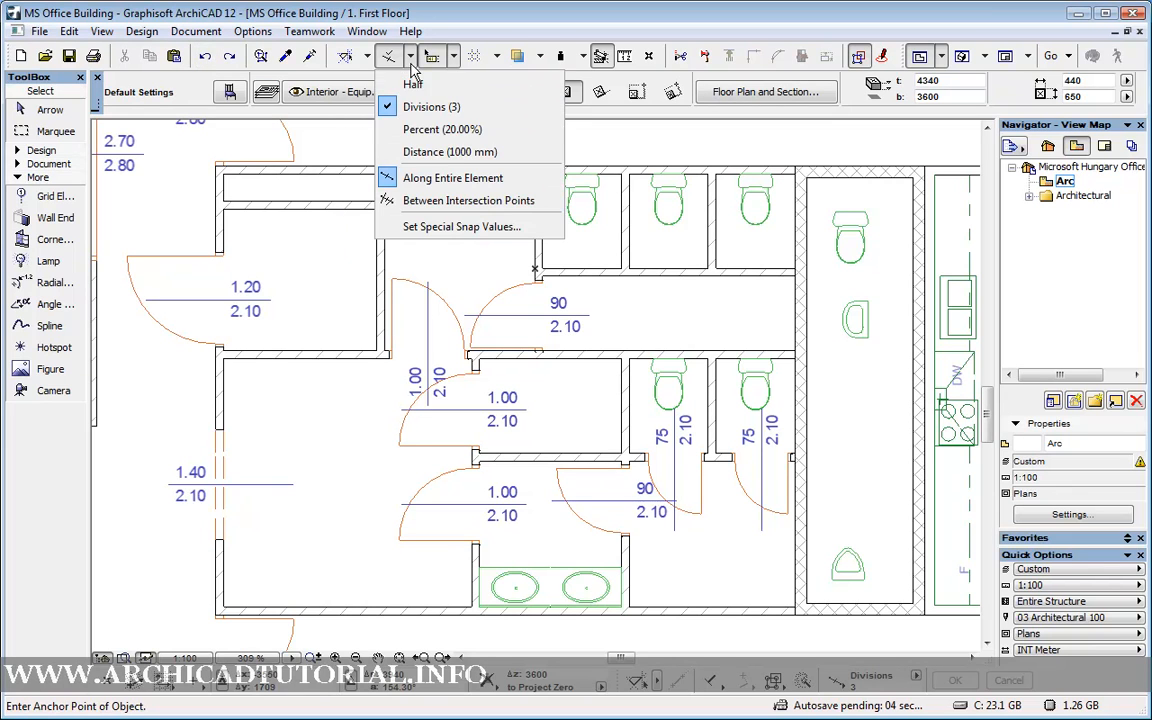
left_click(466, 130)
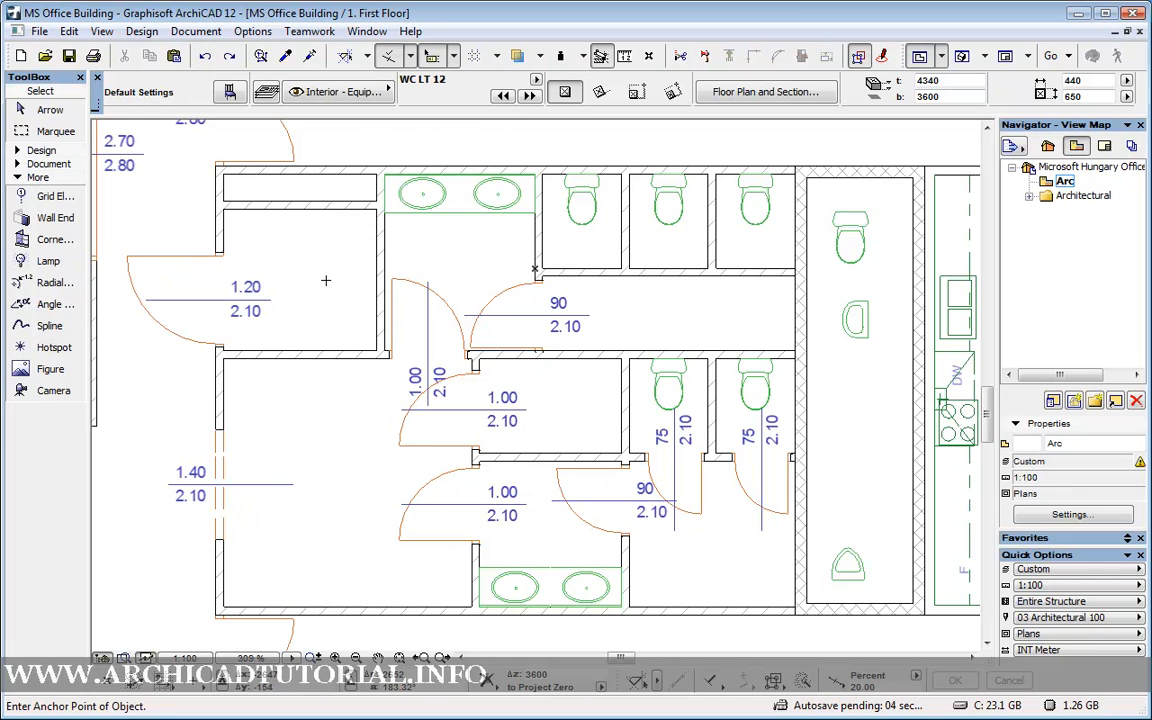
left_click(410, 56)
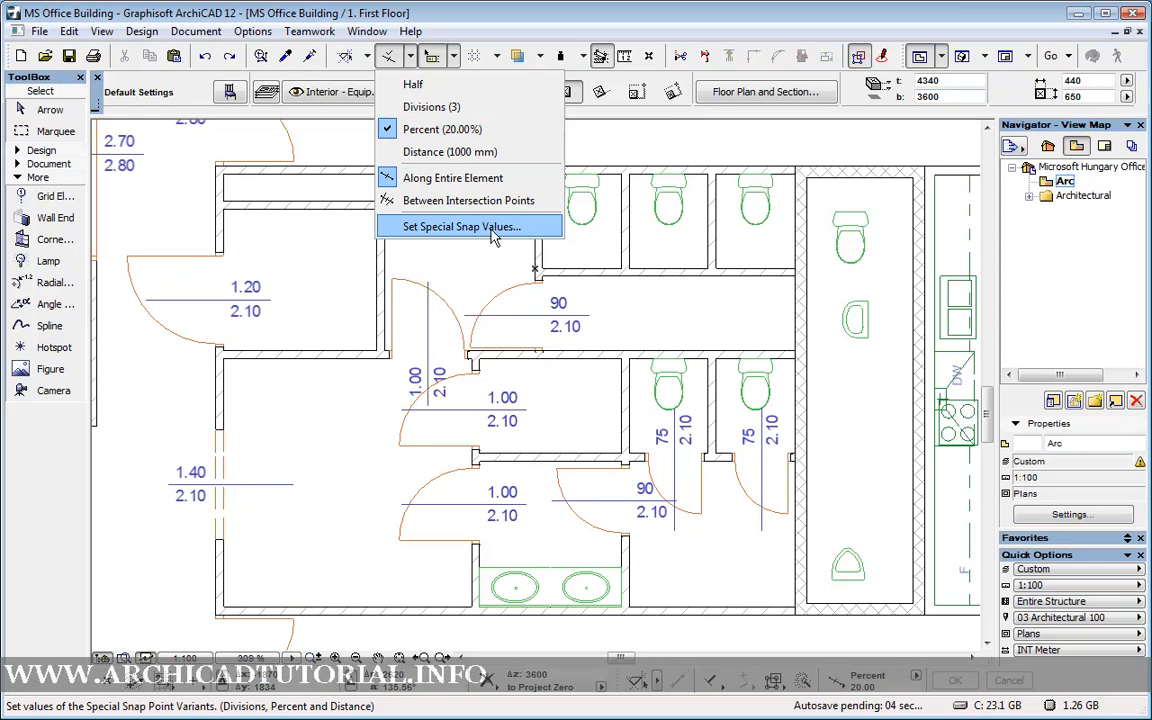
left_click(531, 233)
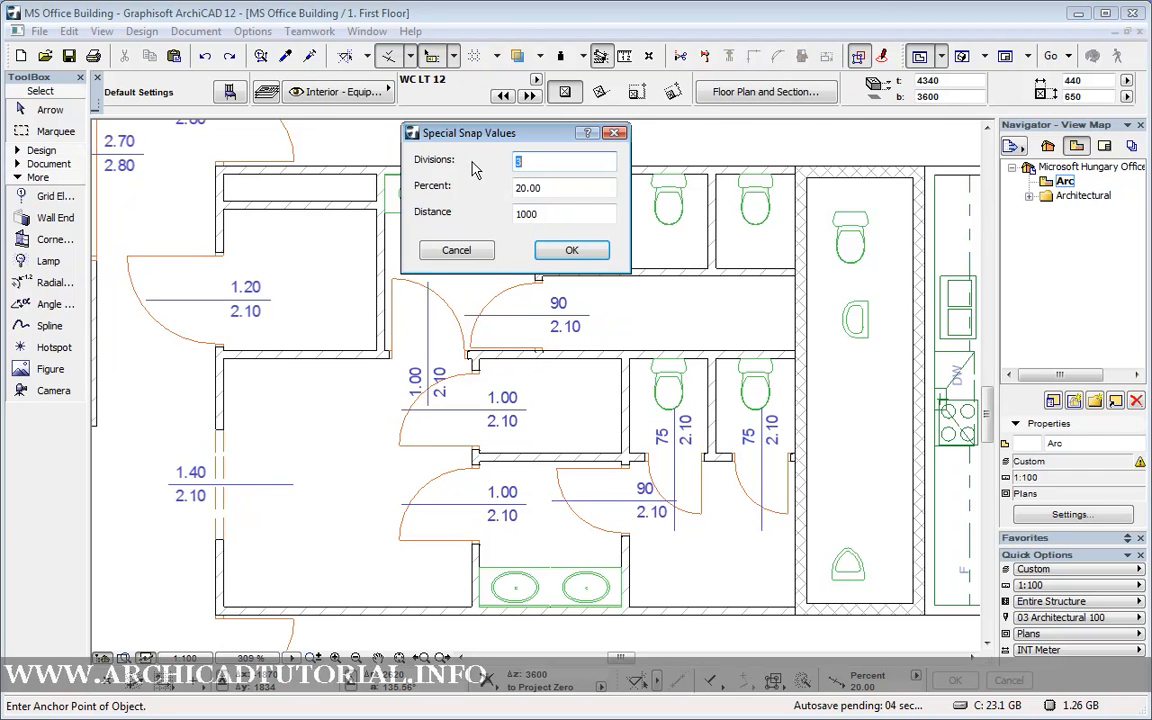
left_click_drag(571, 187, 506, 187)
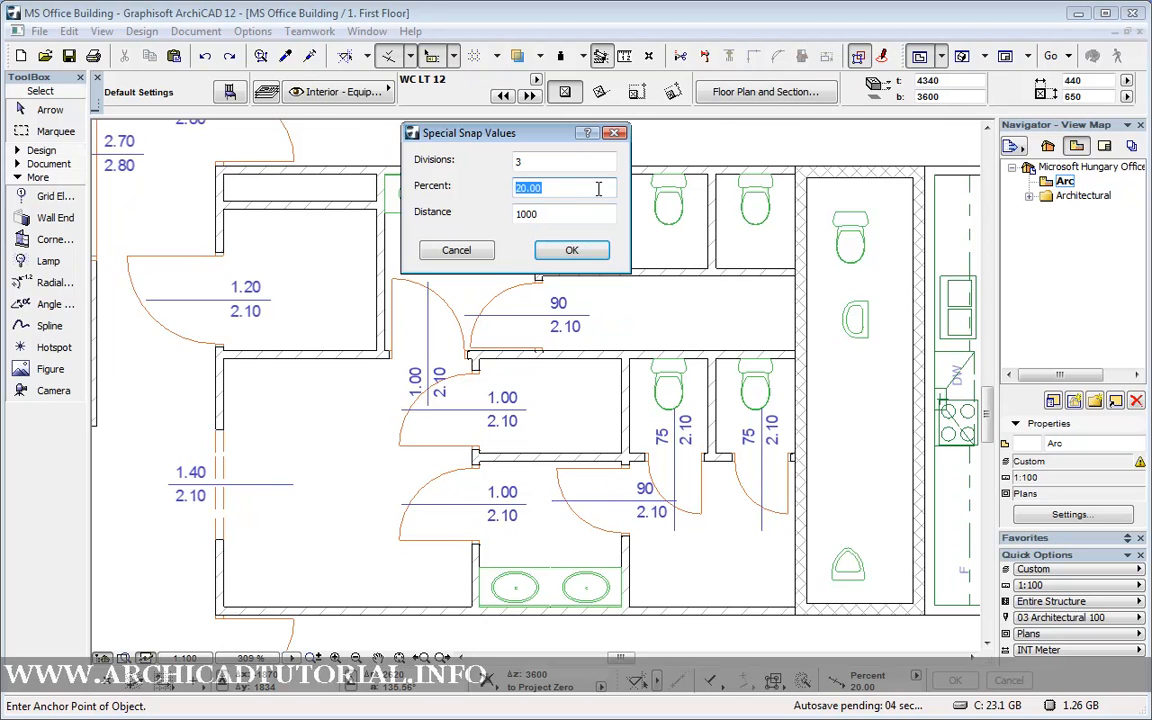
type("40")
left_click(572, 250)
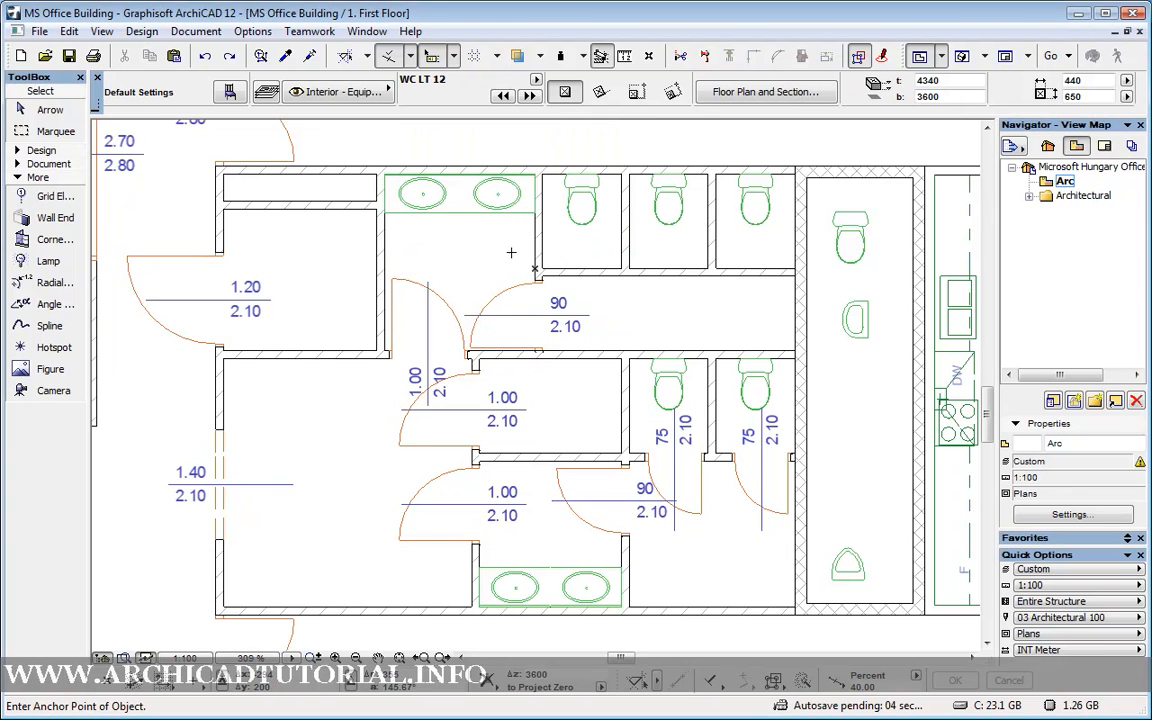
Place a WC twice at the 40% snap point on the top wall of the 1.20 door room, undoing each placement
left_click(316, 207)
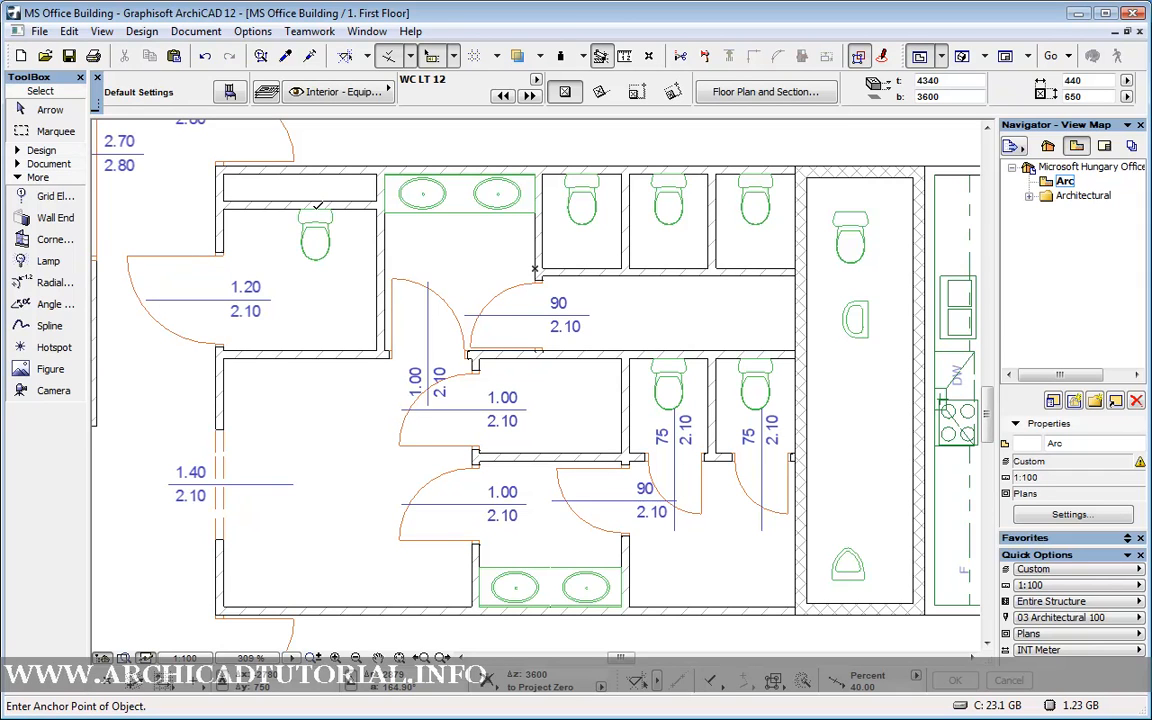
left_click(205, 55)
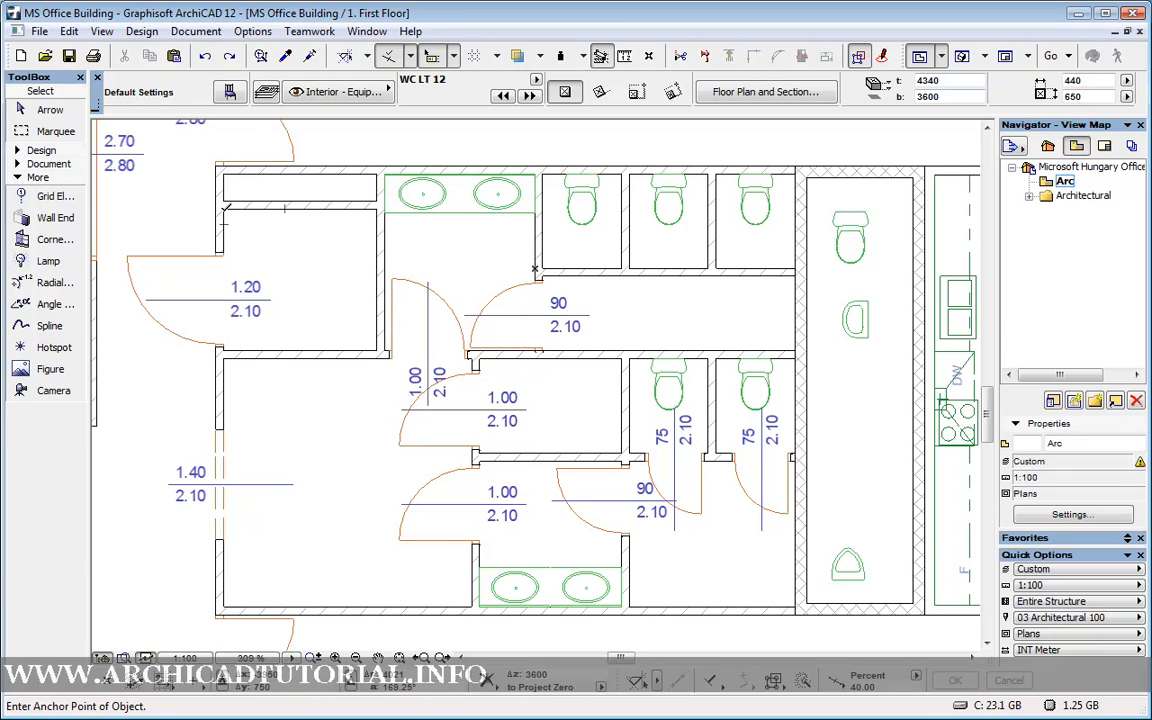
left_click(315, 208)
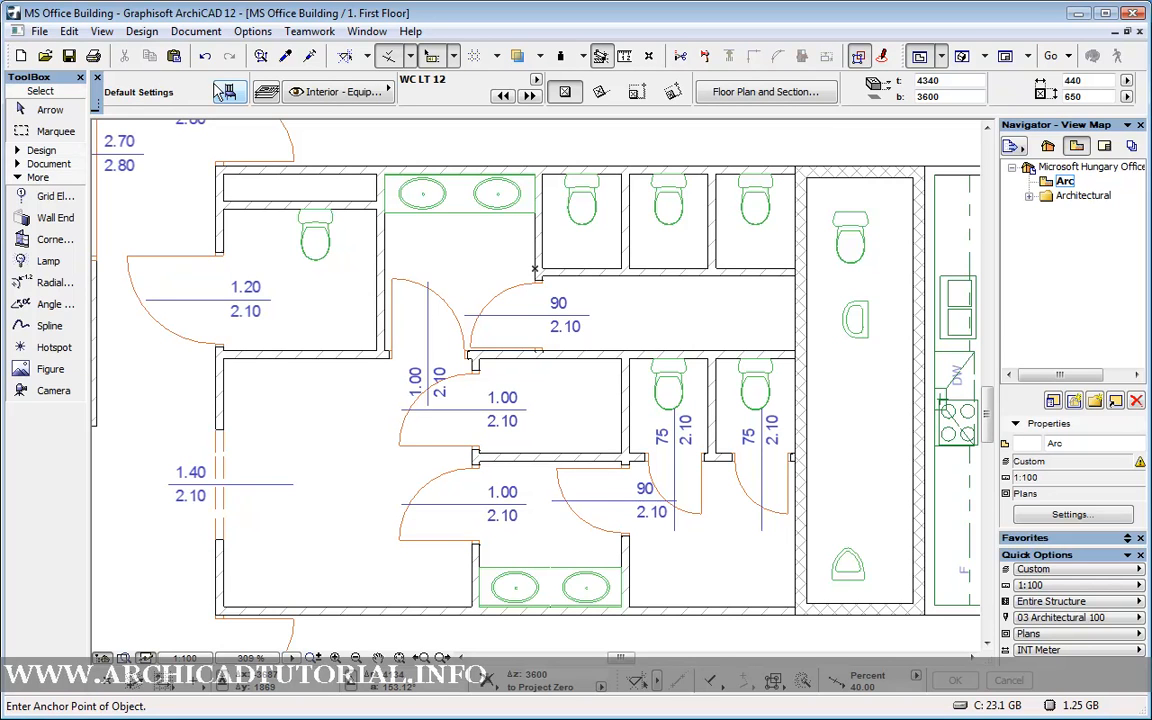
left_click(204, 56)
Change the special snap to Distance (1000 mm) and open the Arc view
left_click(410, 57)
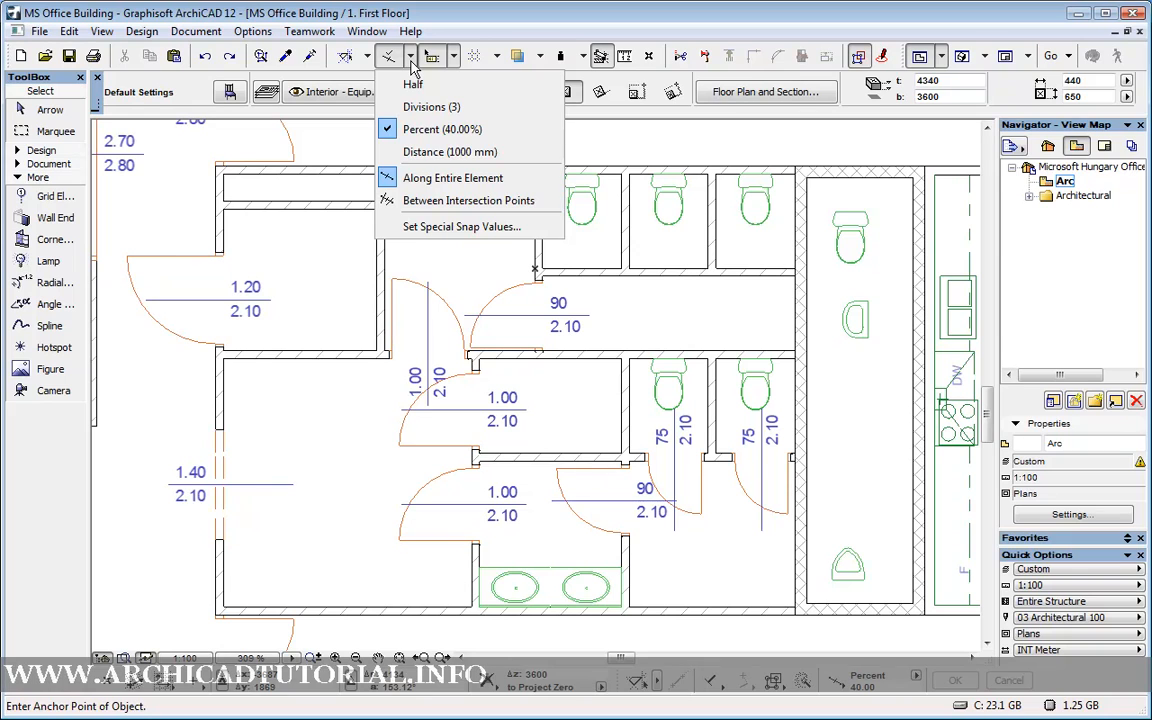
left_click(497, 157)
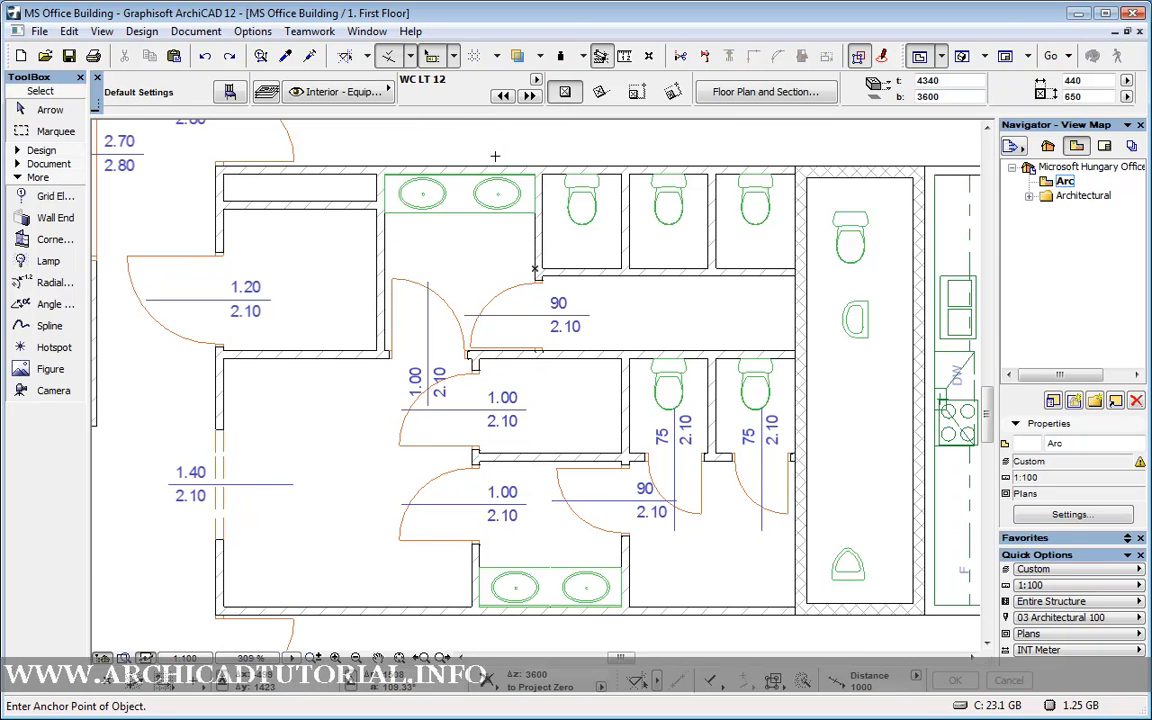
left_click(1070, 184)
double_click(1071, 185)
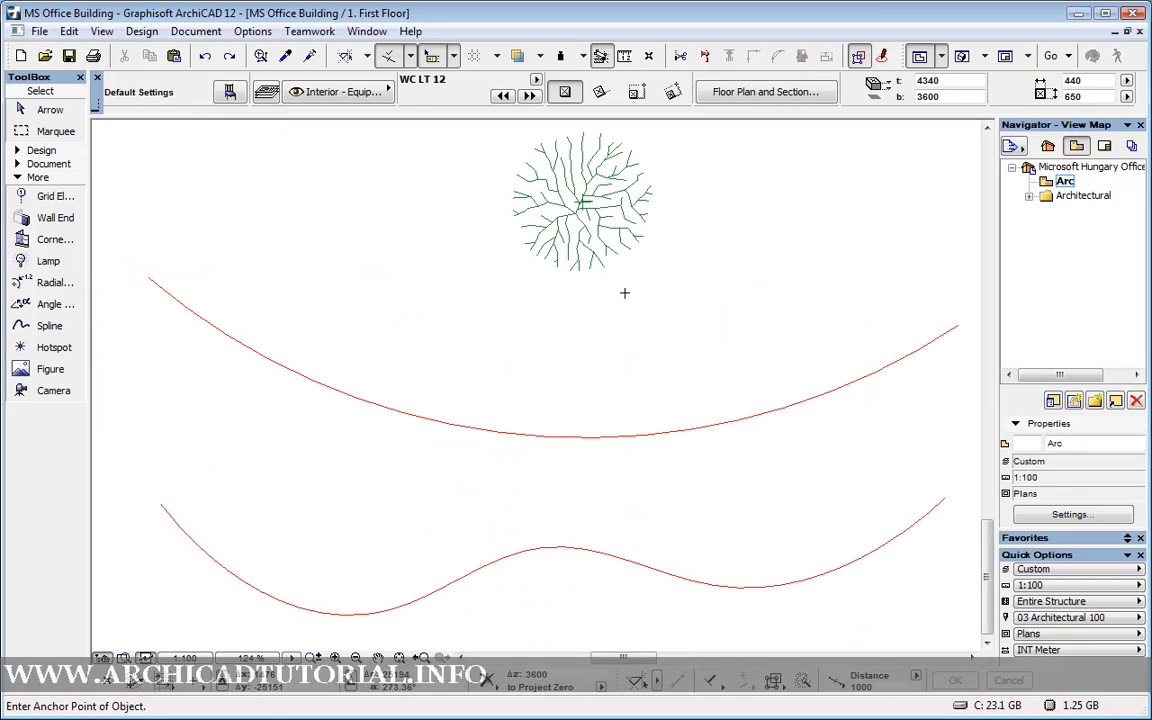
Pick up the settings of the existing Tree Deciduous 07 object above the arc for new placements
left_click(583, 197, "alt")
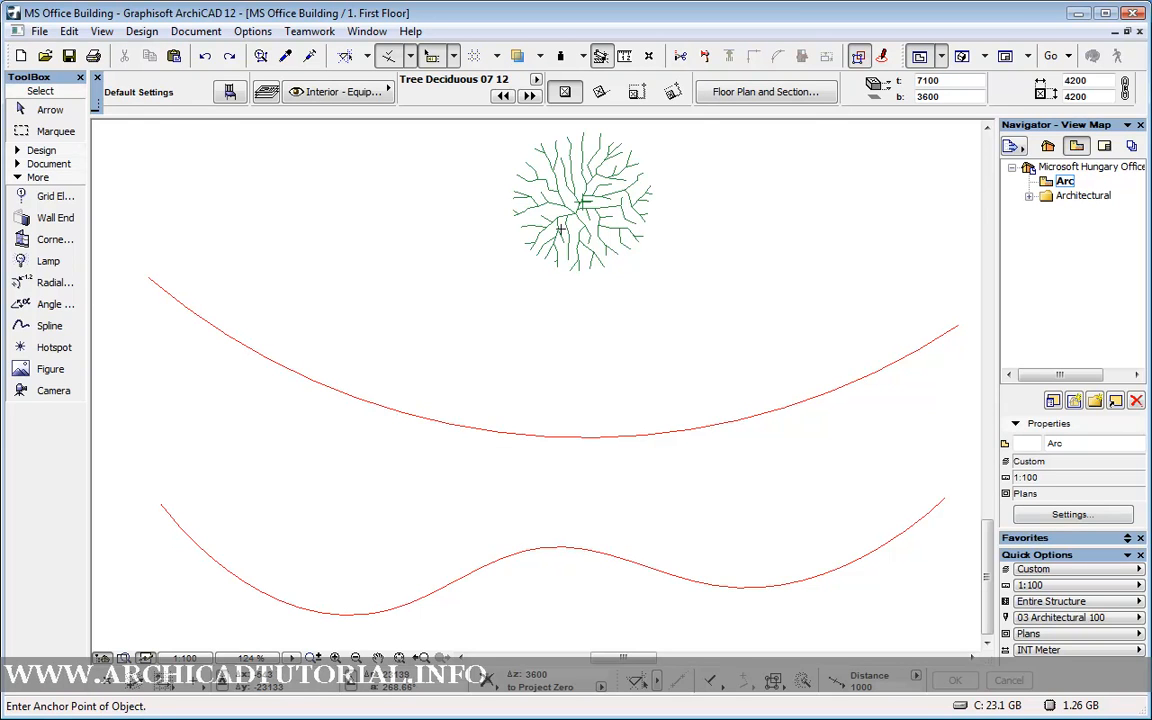
left_click(583, 200)
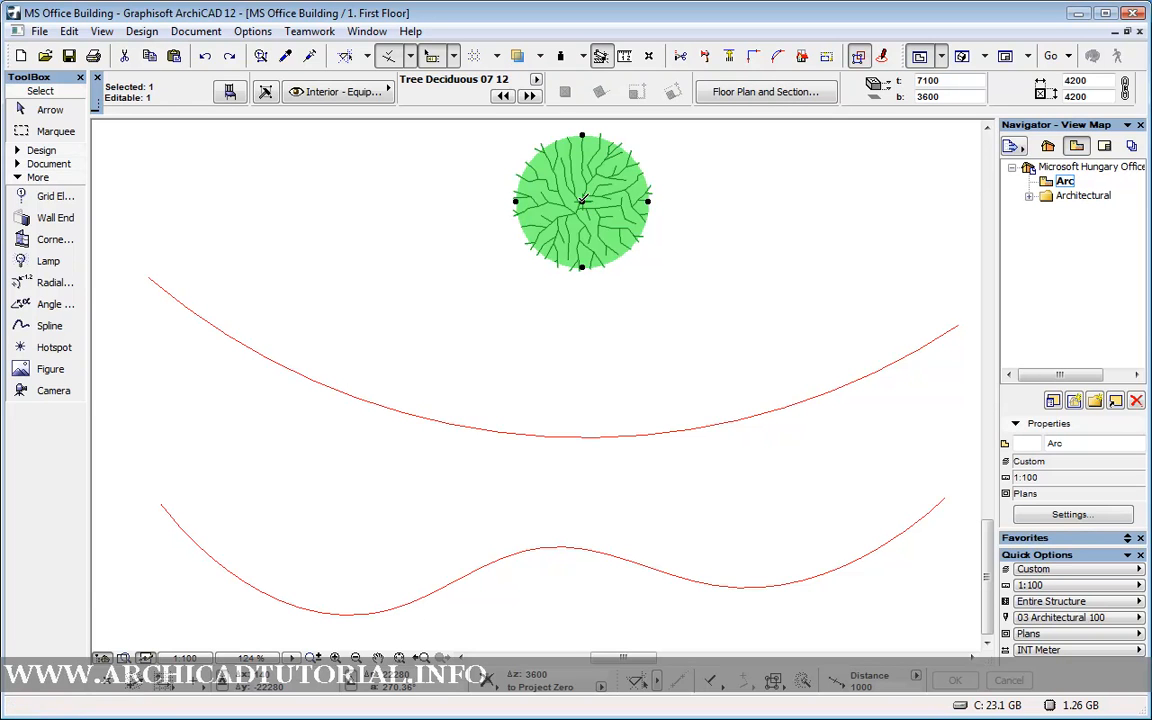
key("Escape")
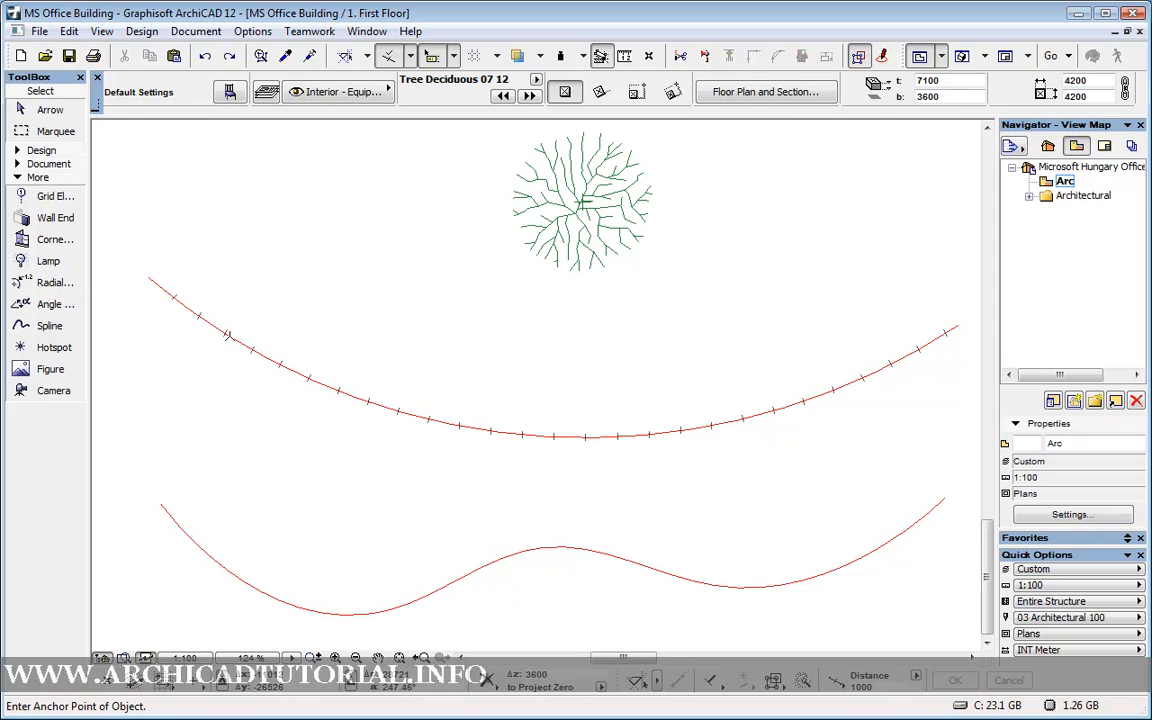
Set the special snap distance to 5000 mm
left_click(410, 57)
left_click(461, 226)
left_click(545, 215)
double_click(545, 215)
type("50")
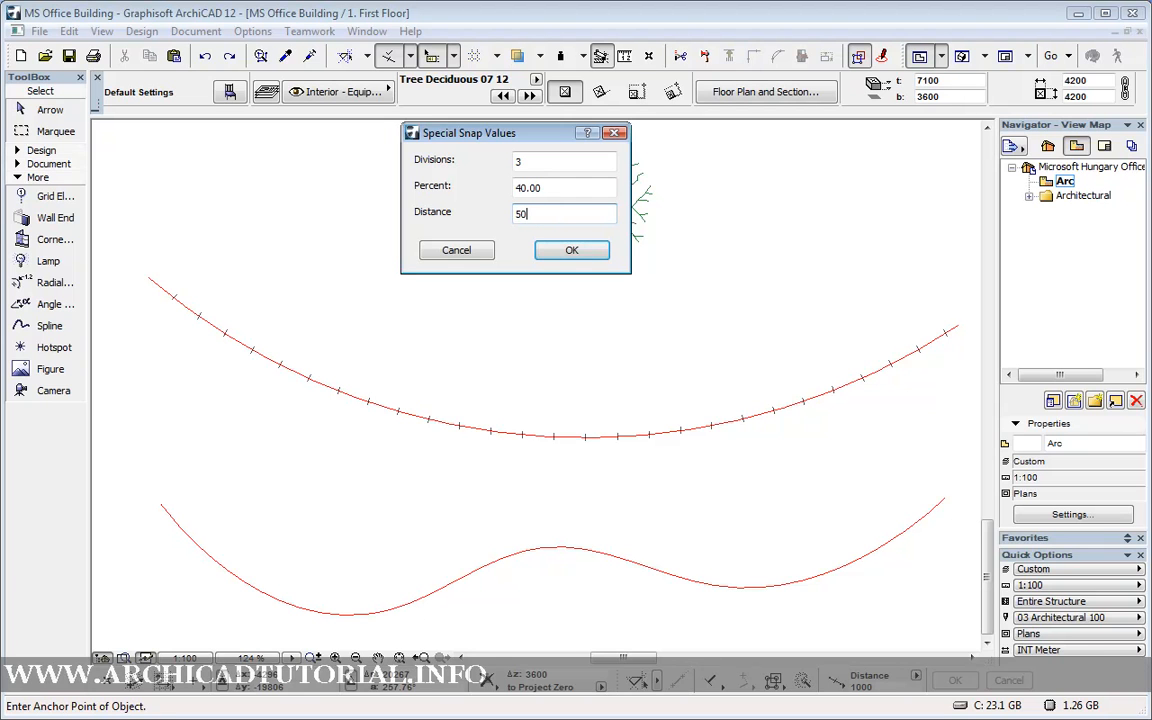
type("10")
key("BackSpace")
key("BackSpace")
type("00")
left_click(571, 250)
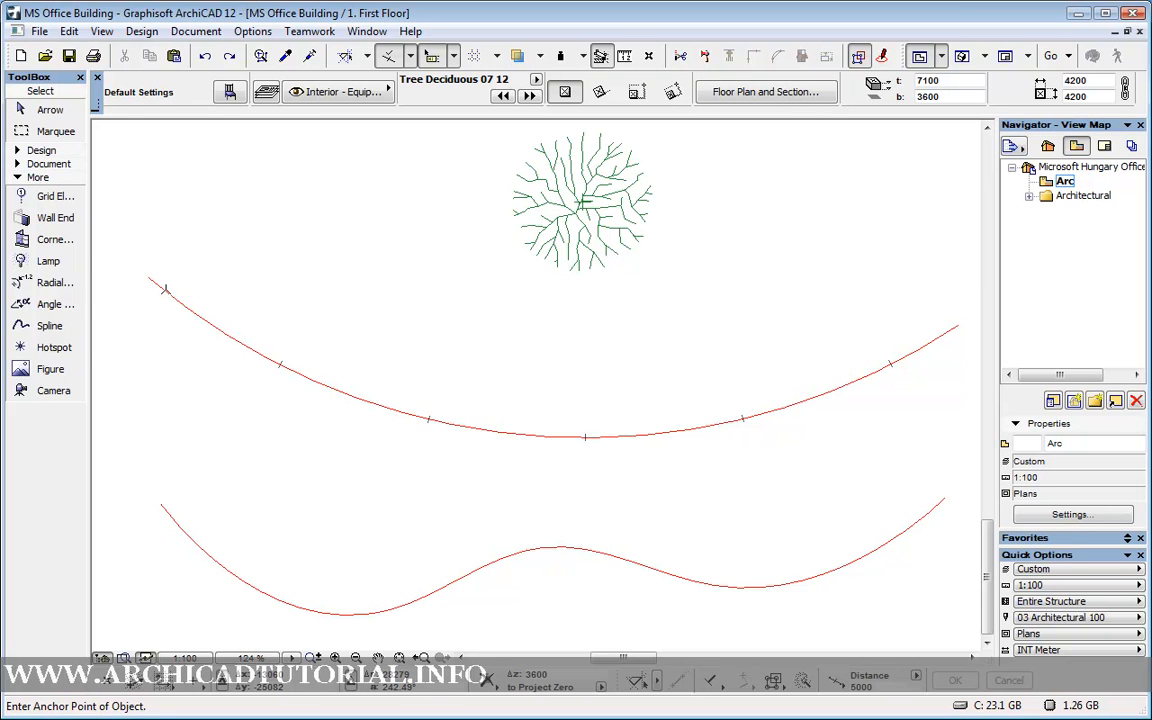
Place five deciduous trees along the upper red arc, one on each 5000 mm snap point
left_click(280, 365)
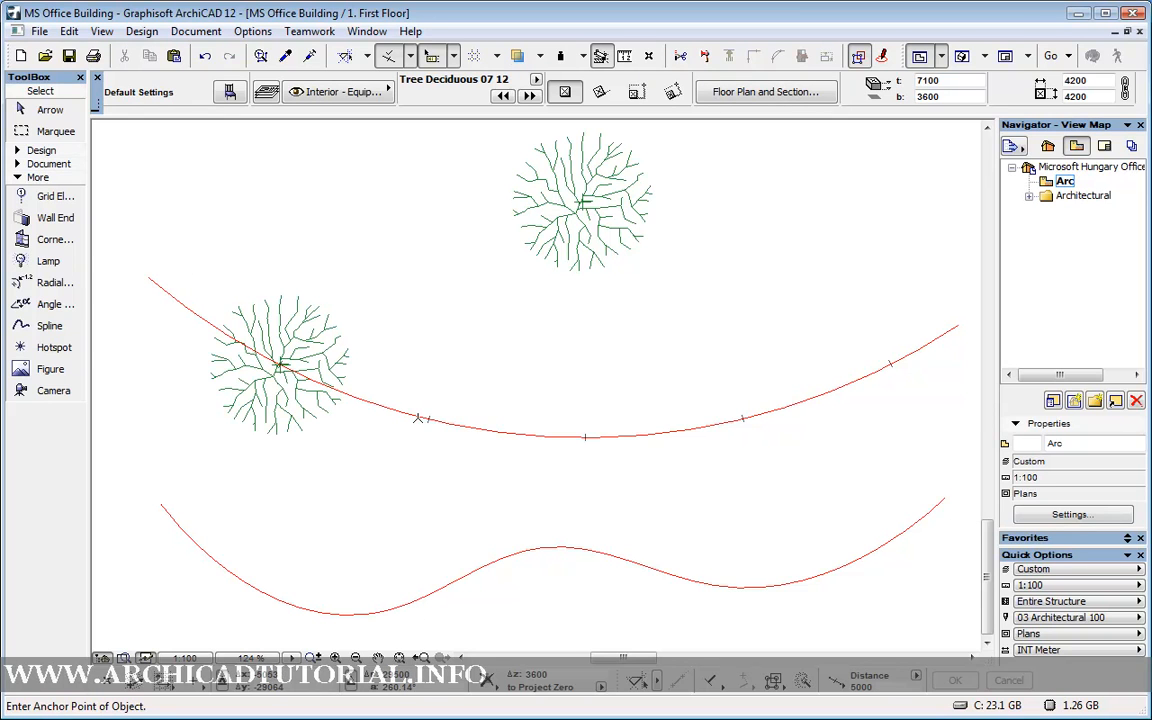
left_click(428, 420)
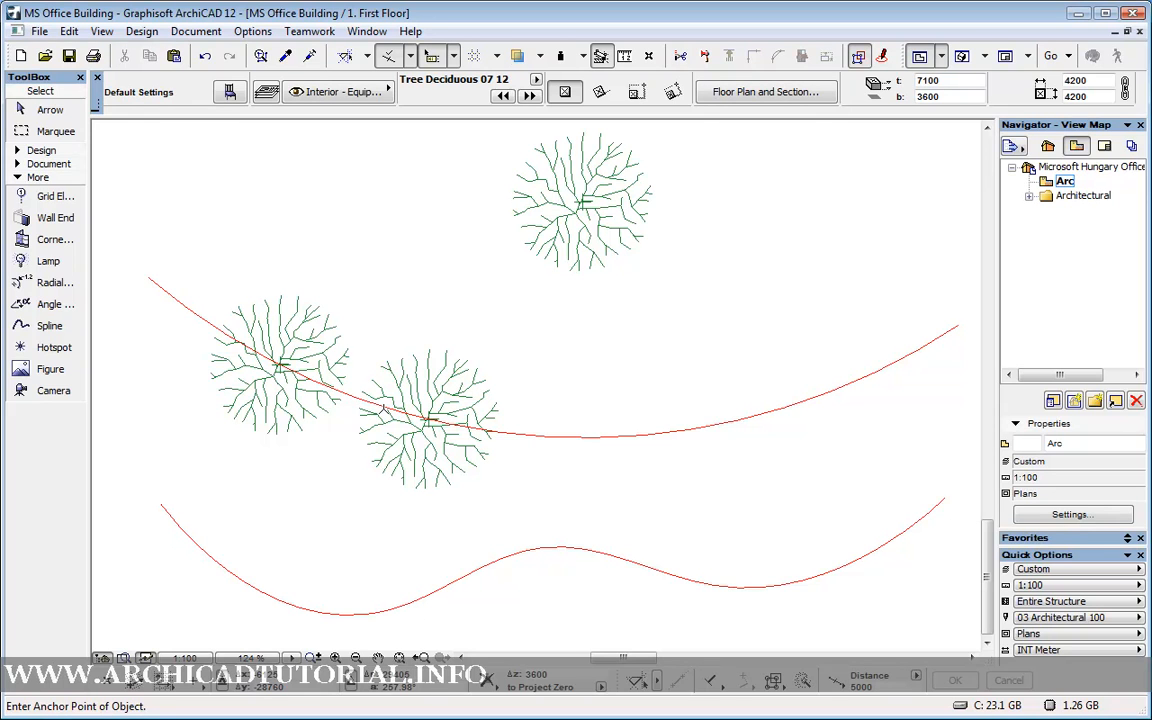
left_click(585, 437)
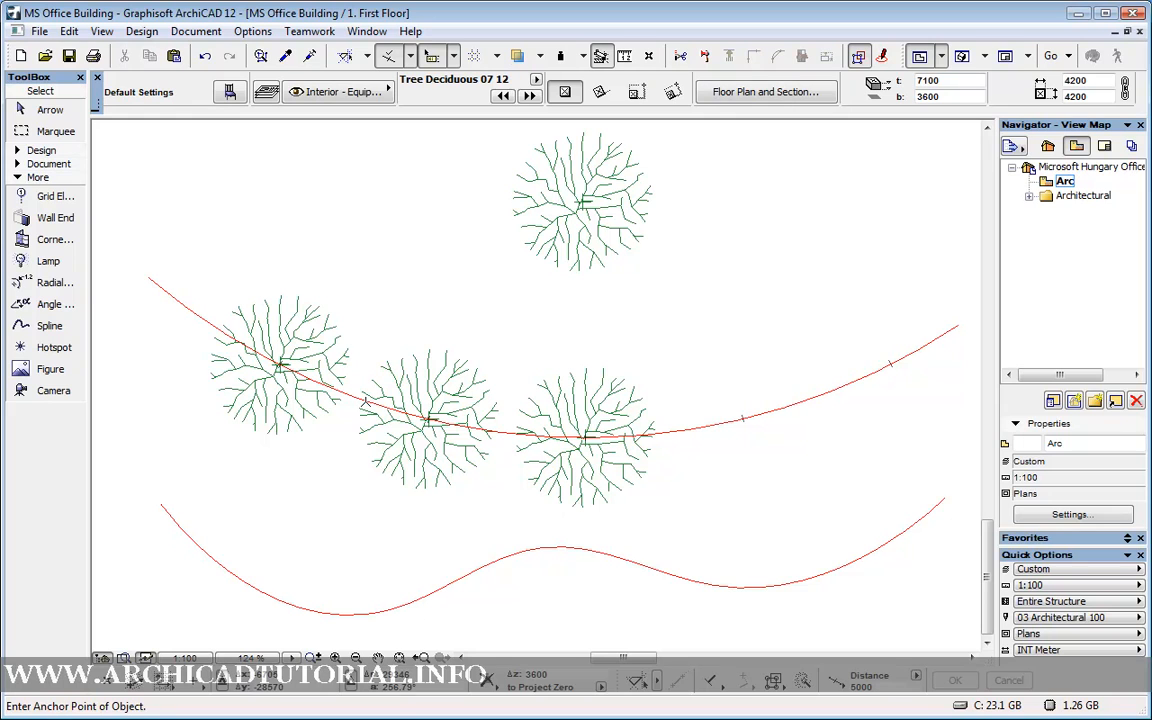
left_click(744, 416)
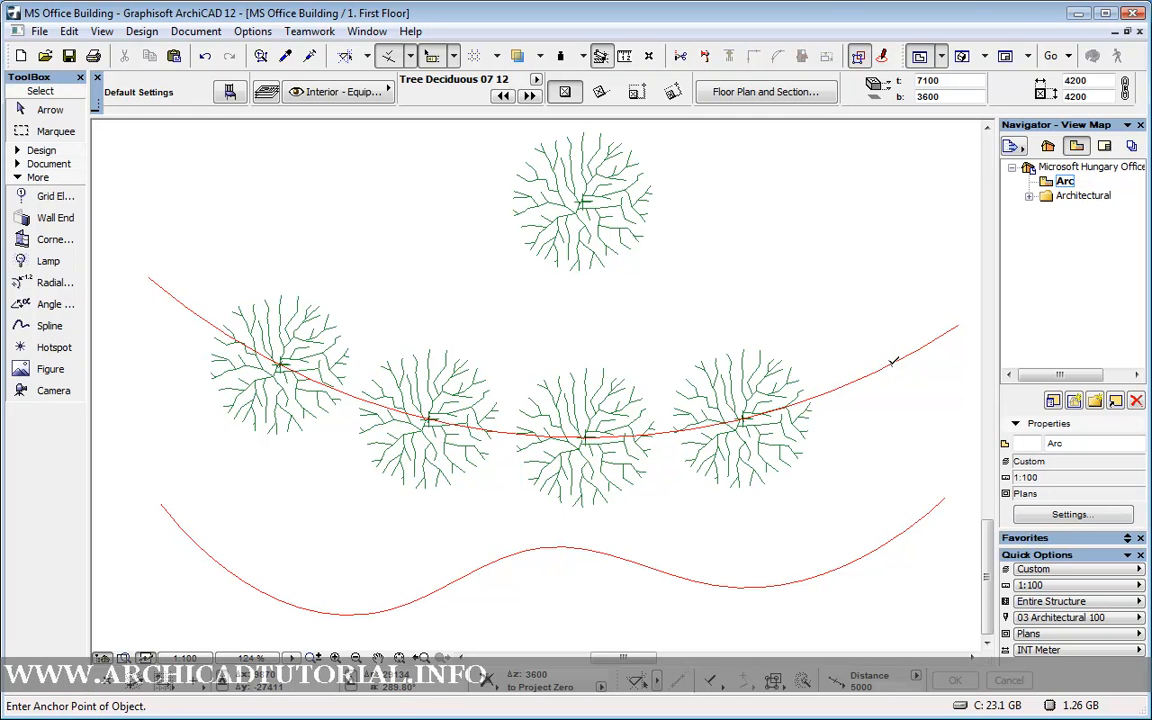
left_click(889, 363)
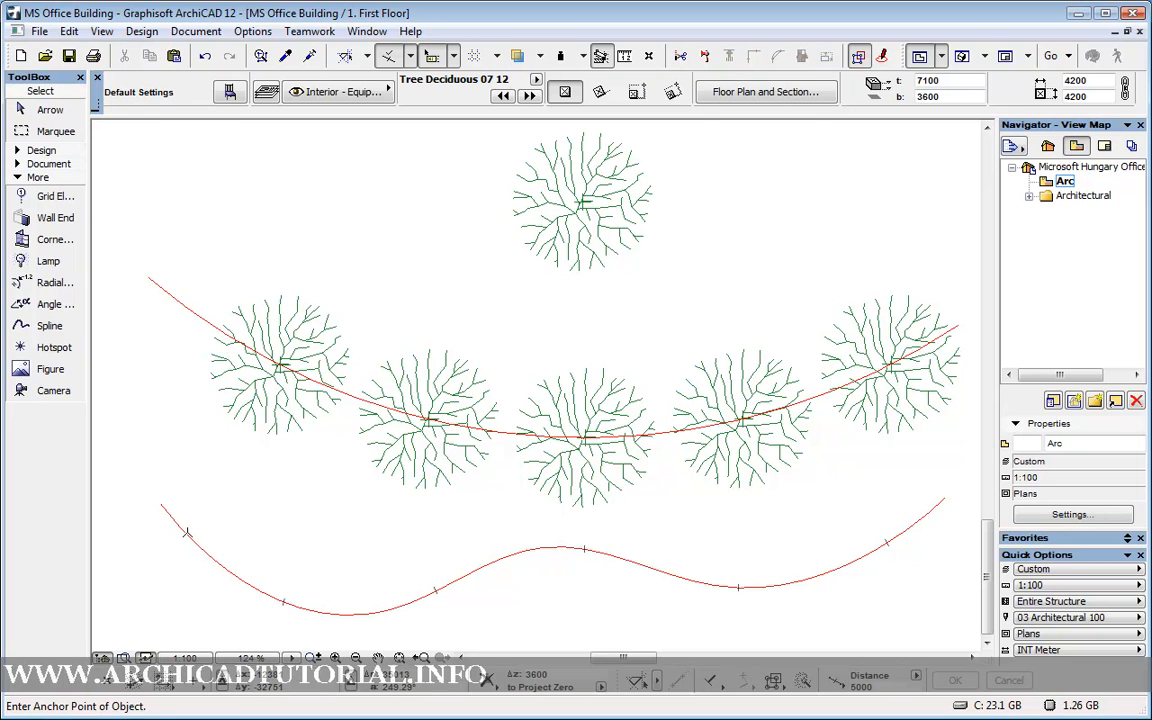
Place three deciduous trees along the lower red spline, on consecutive 5000 mm snap points starting near its left end
left_click(284, 600)
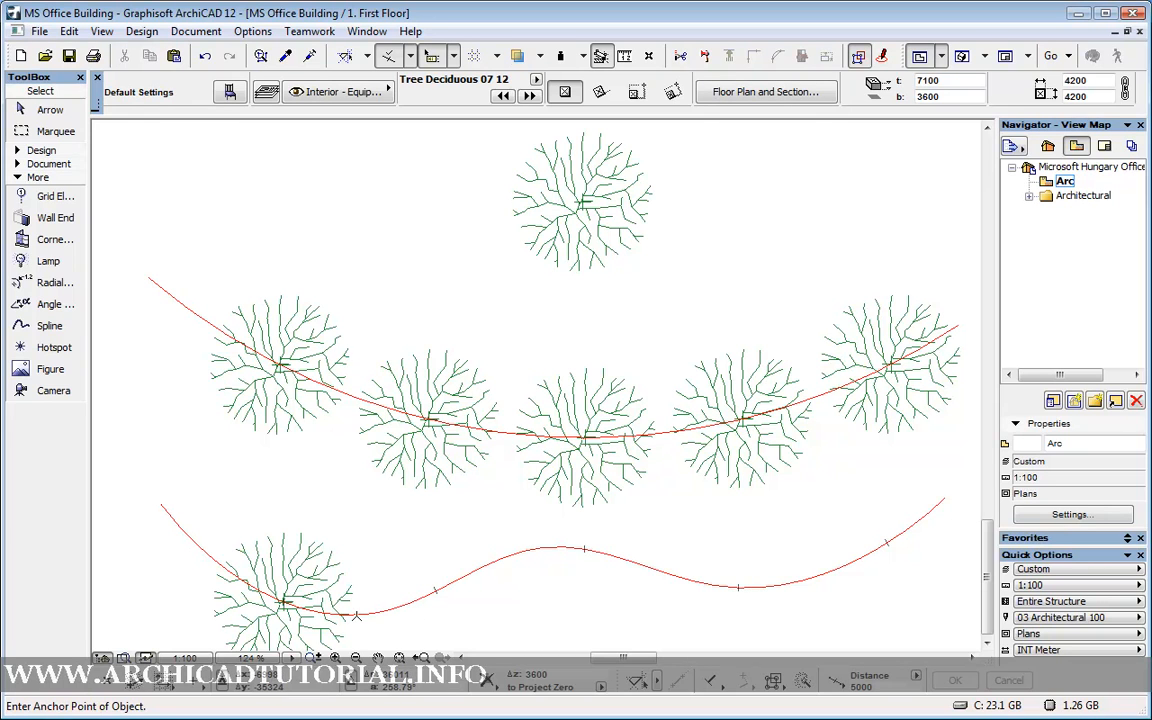
left_click(438, 589)
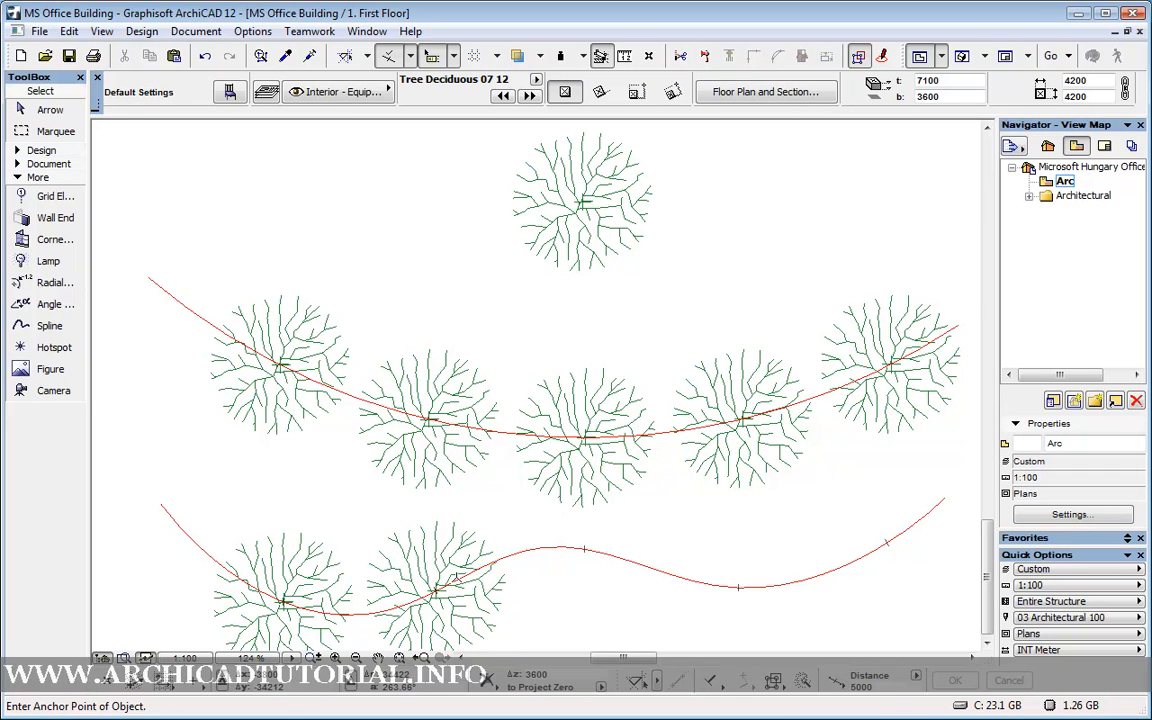
left_click(586, 546)
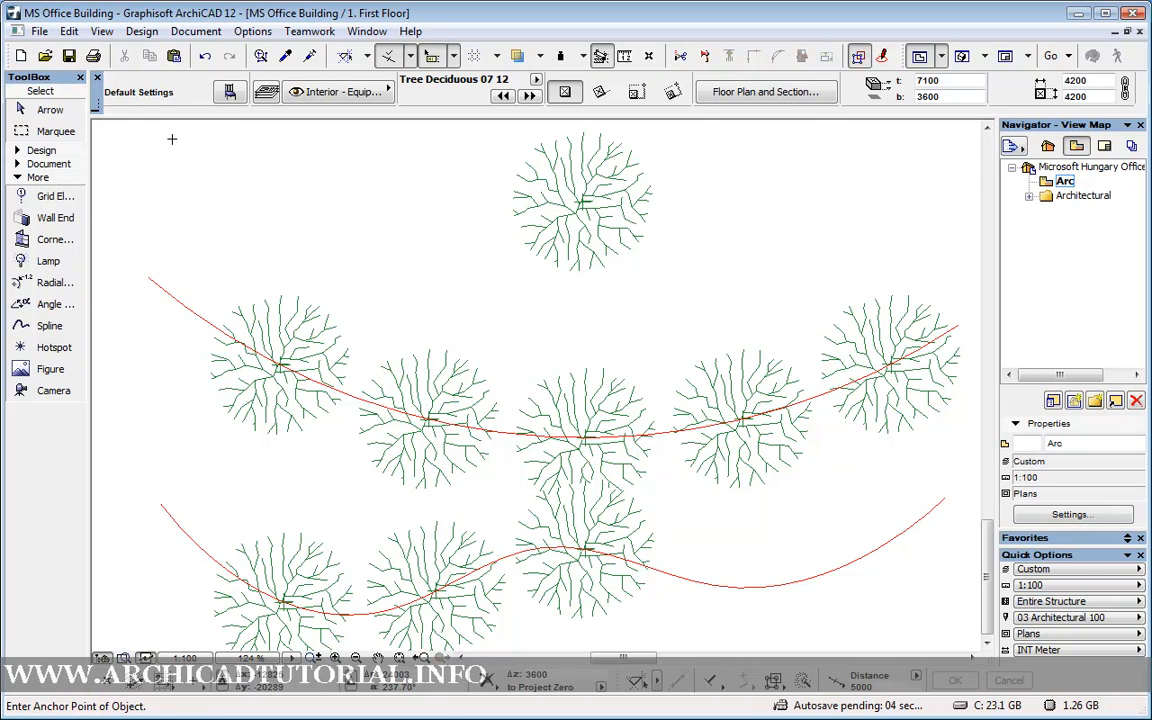
left_click(48, 109)
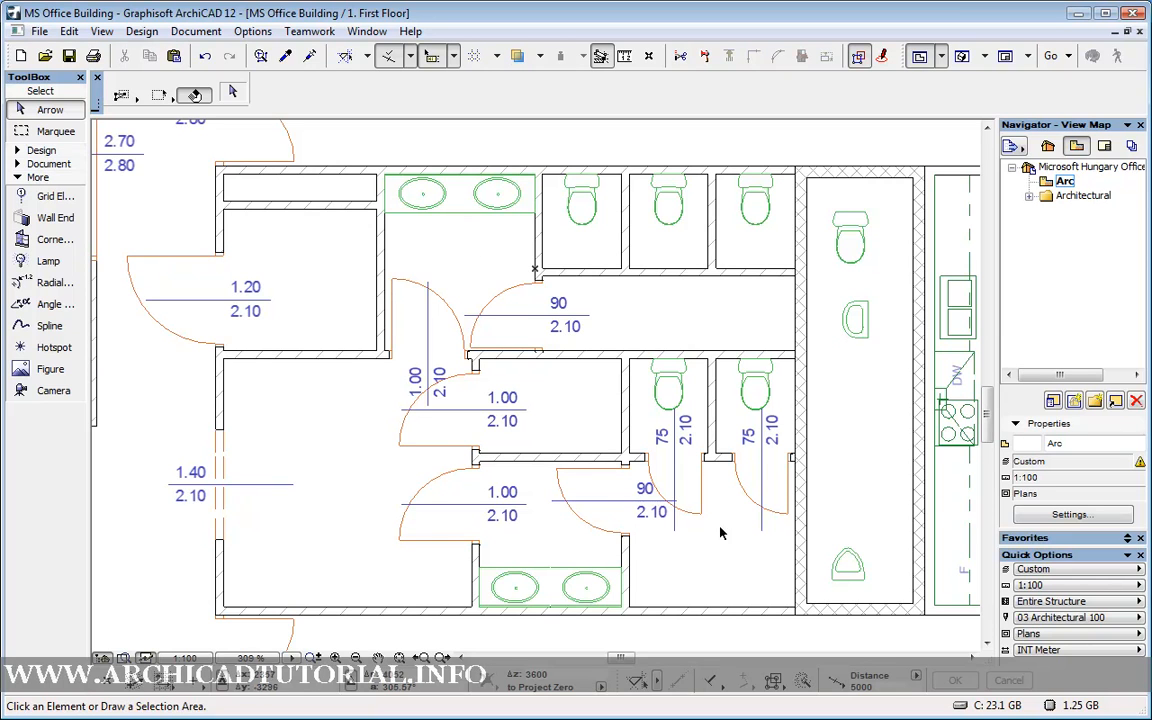
Pick up the settings of the lower cubicle's D1 12 door and set the special snap distance to 100 mm
left_click(740, 452, "alt")
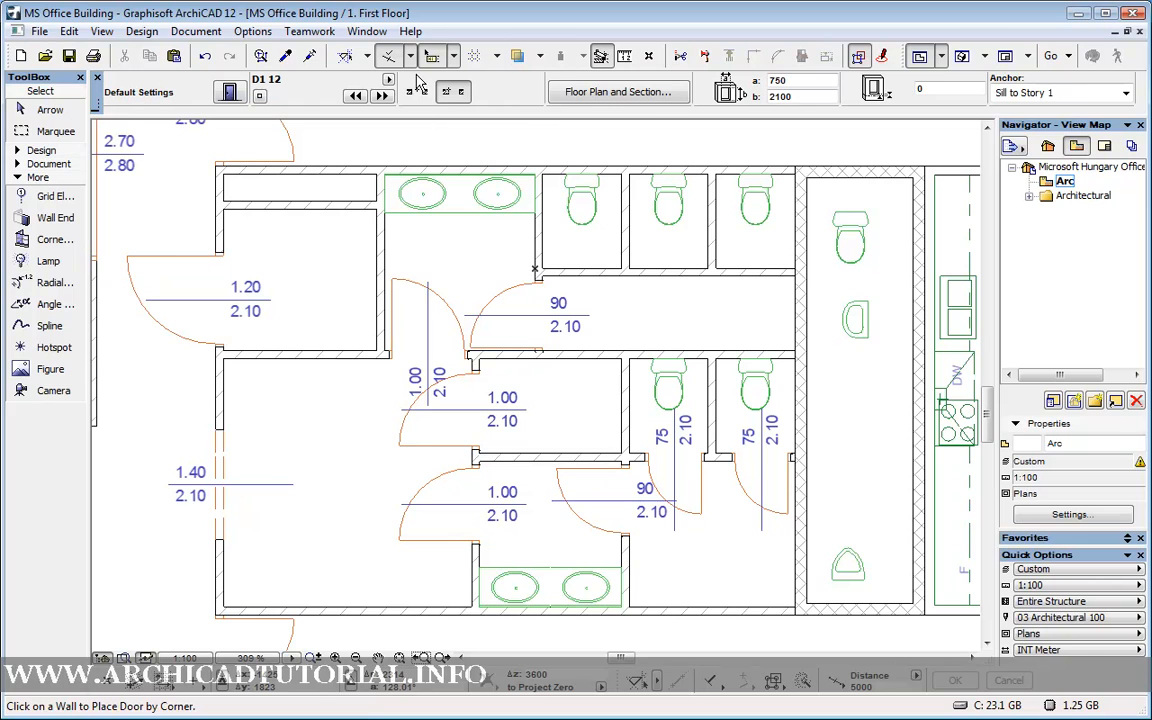
left_click(386, 56)
left_click(425, 203)
key("Tab")
key("Tab")
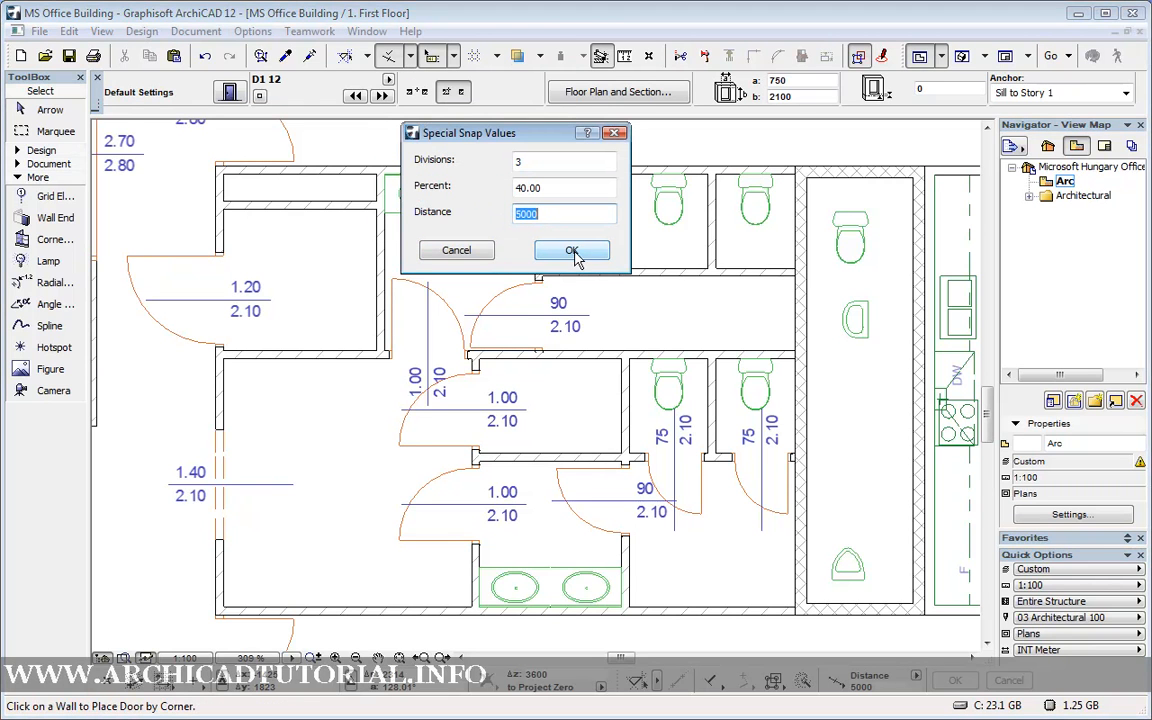
type("100")
left_click(572, 251)
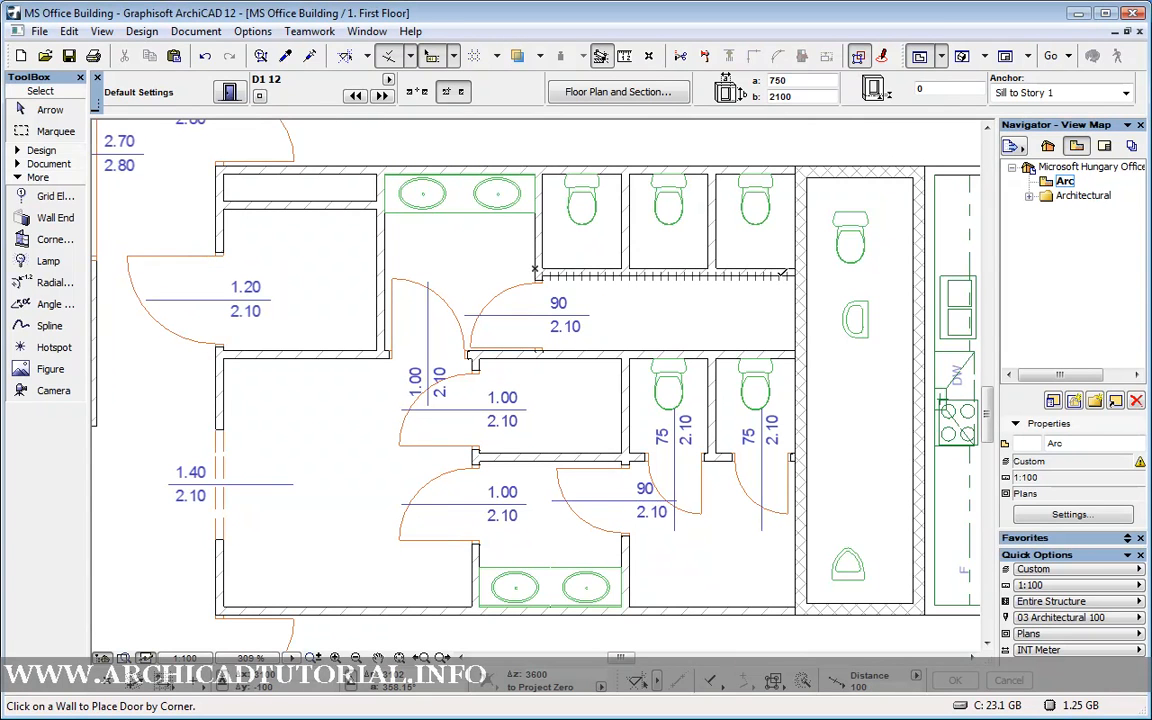
Place a 750 mm door in each of the three upper WC cubicles, using the 100 mm snap points on their front wall
left_click(790, 271)
left_click(730, 276)
left_click(726, 321)
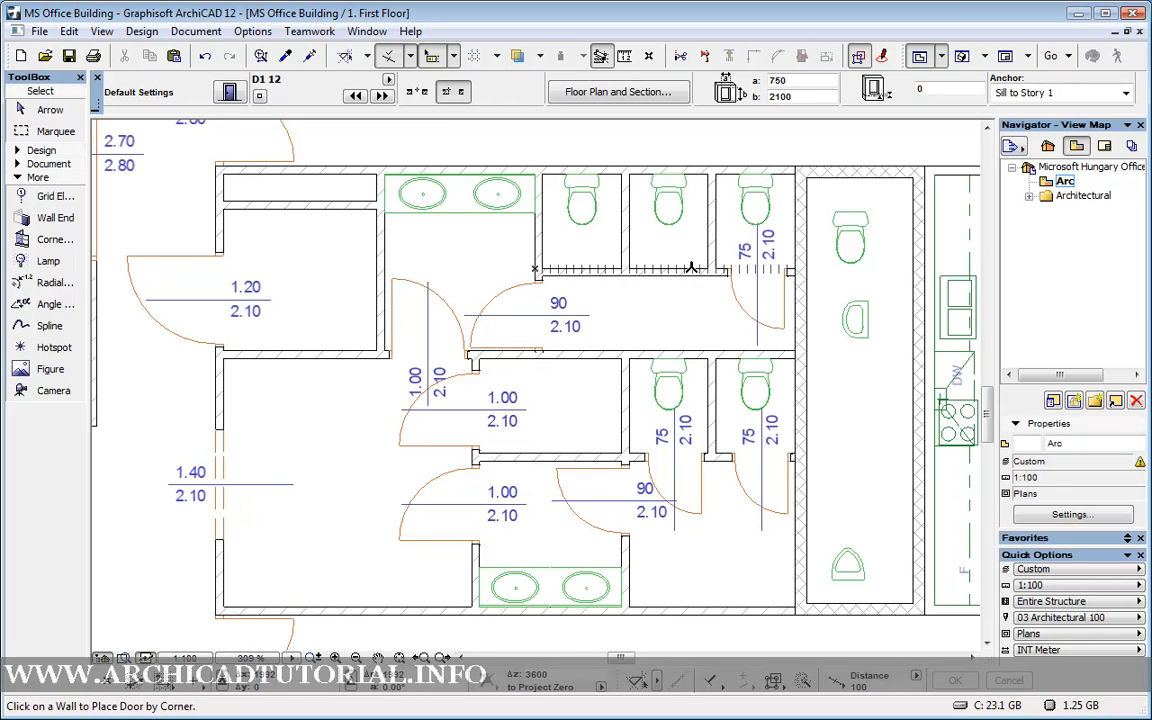
left_click(703, 266)
left_click(585, 278)
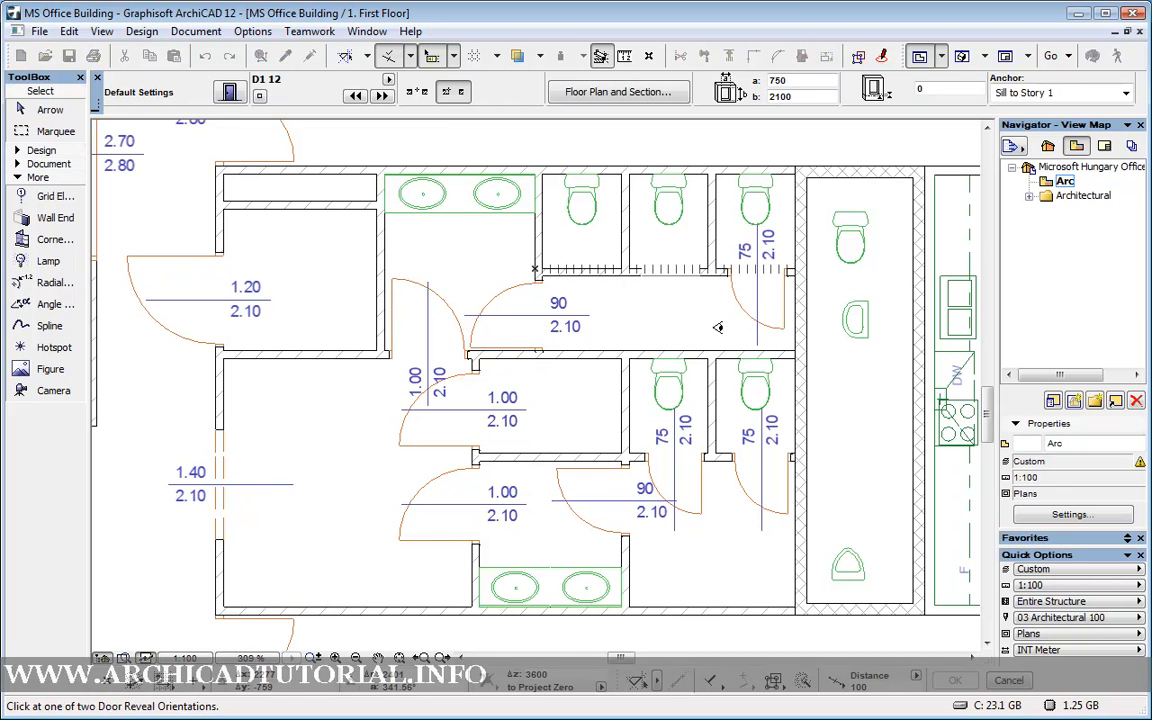
left_click(646, 295)
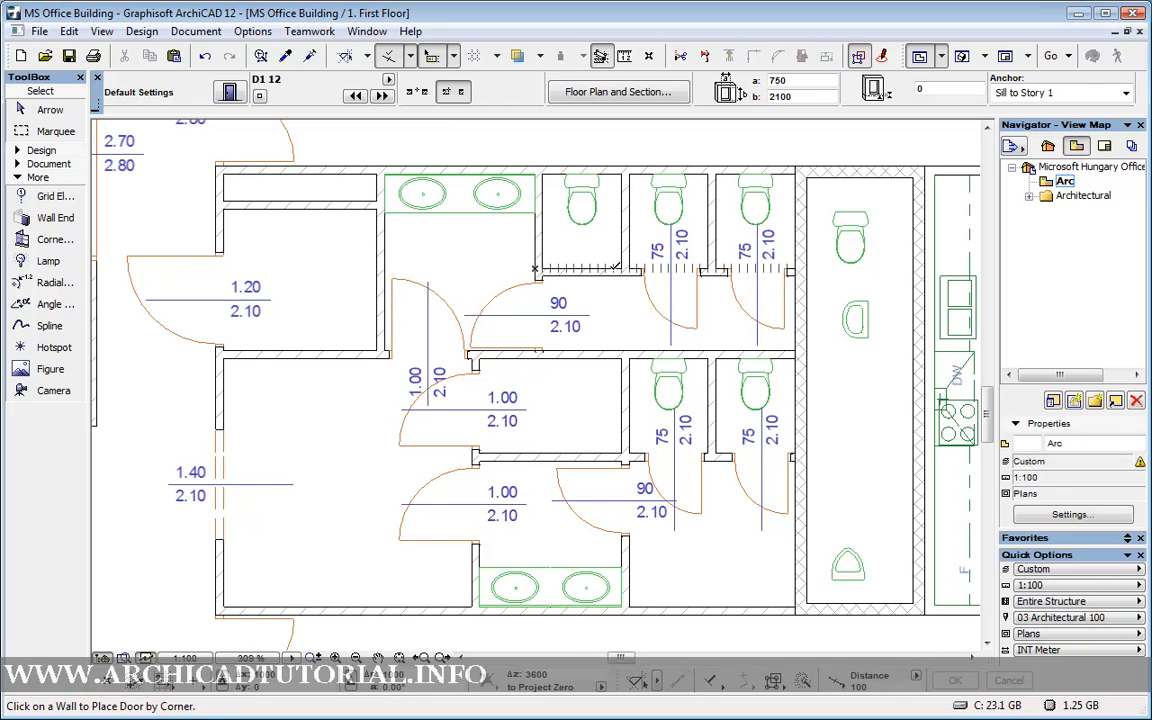
left_click(615, 268)
left_click(528, 268)
left_click(571, 295)
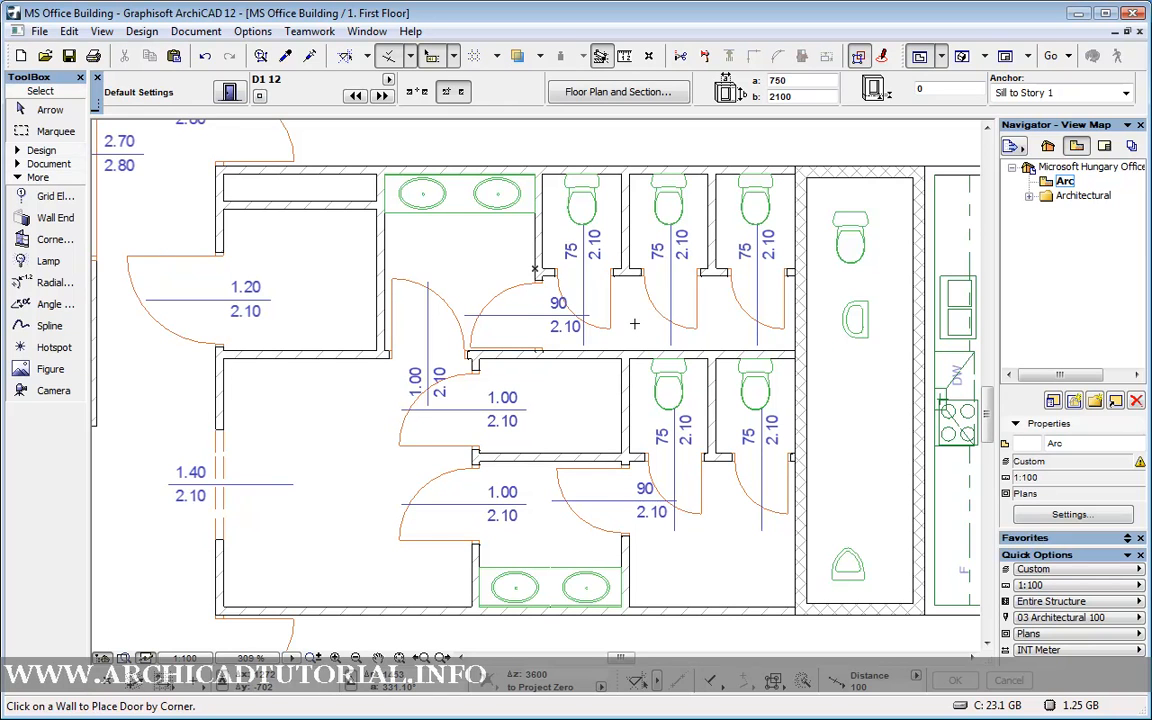
left_click(44, 109)
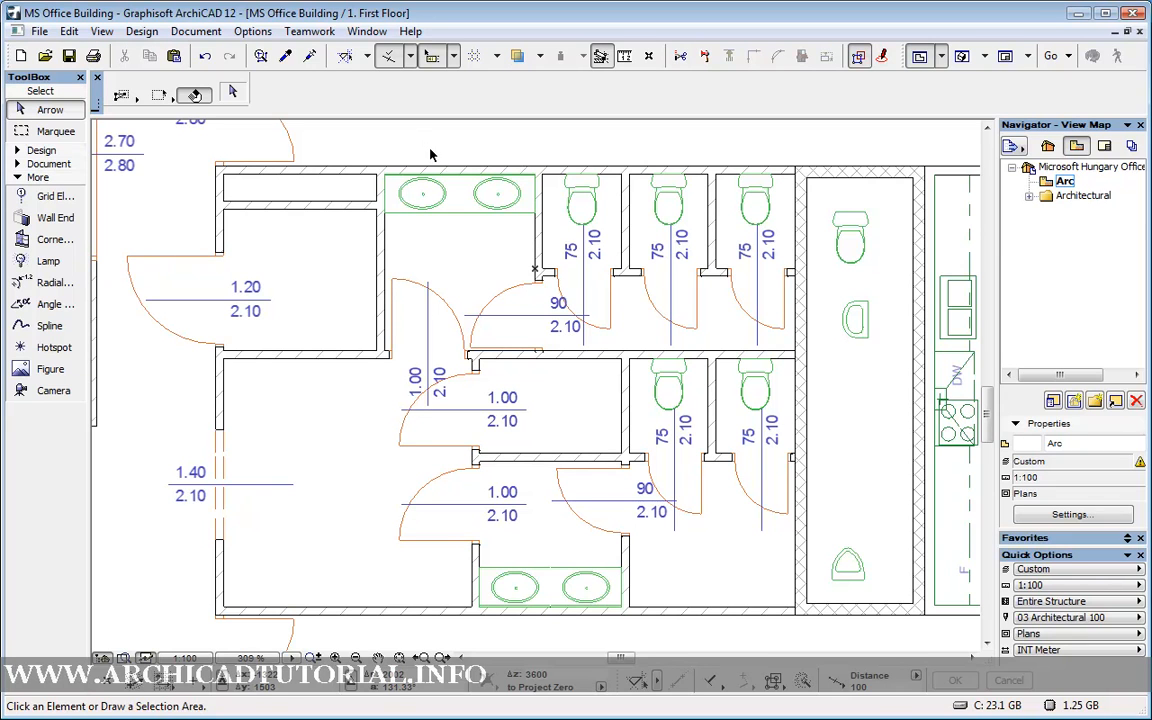
Switch the special snap to Half with snap points enabled, and examine it along the plan's lowest horizontal partition wall
left_click(410, 56)
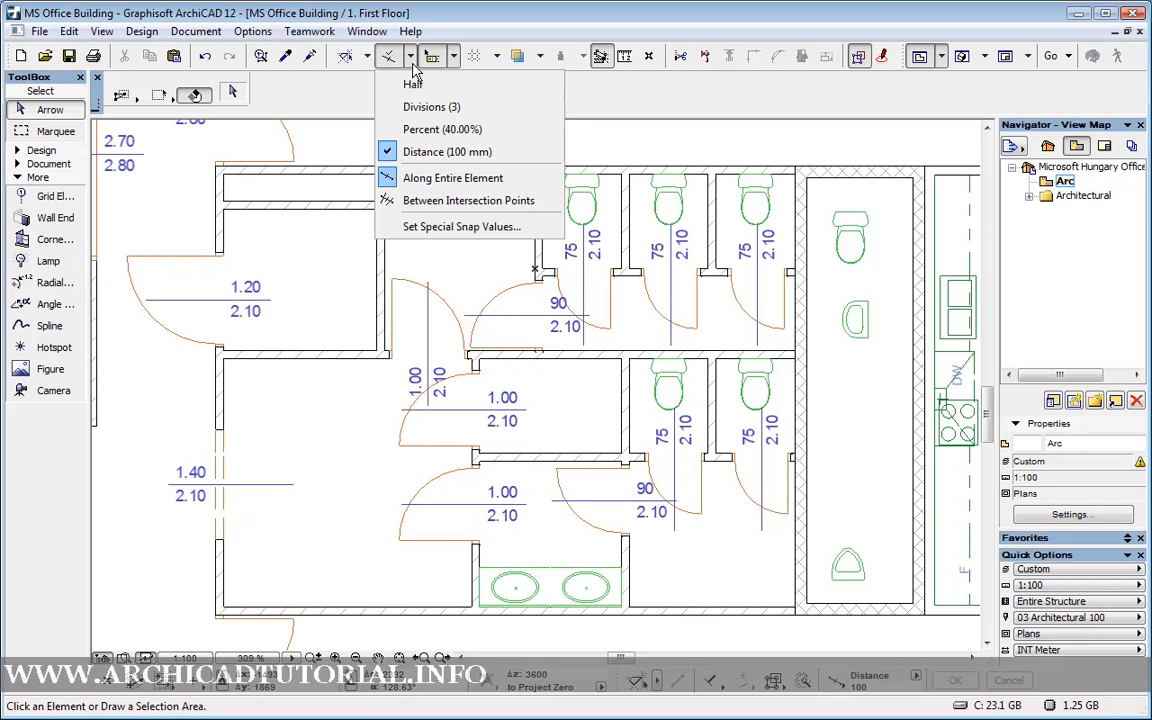
left_click(513, 187)
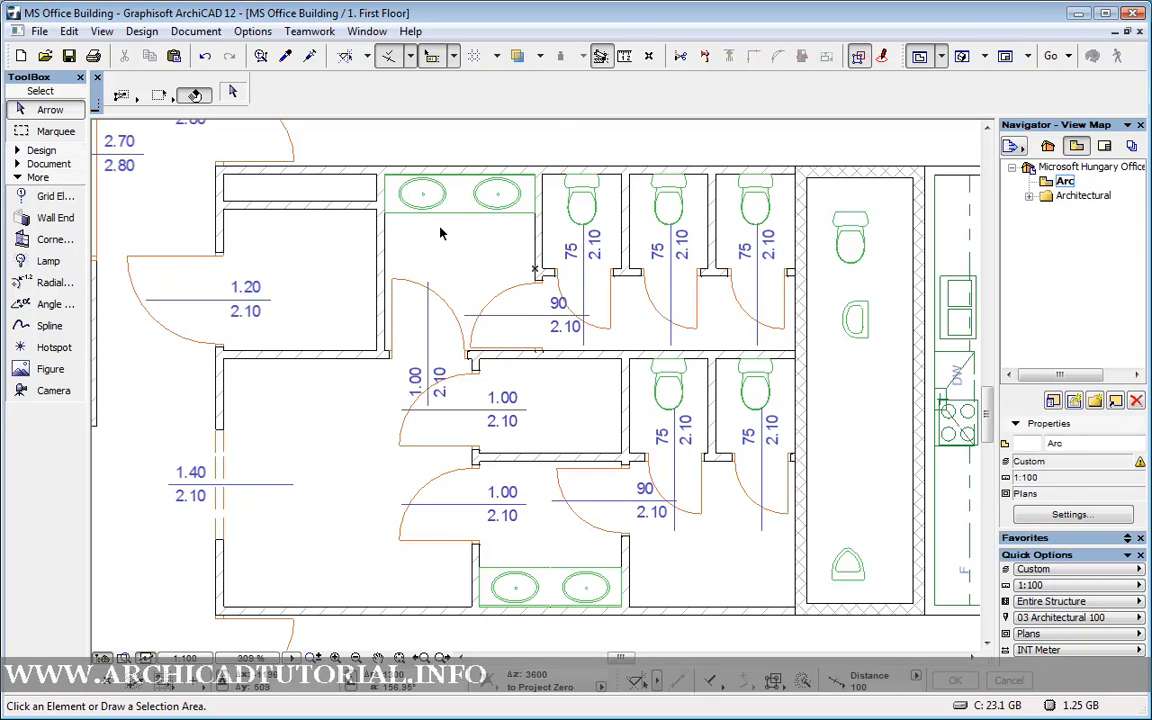
left_click(410, 56)
left_click(413, 83)
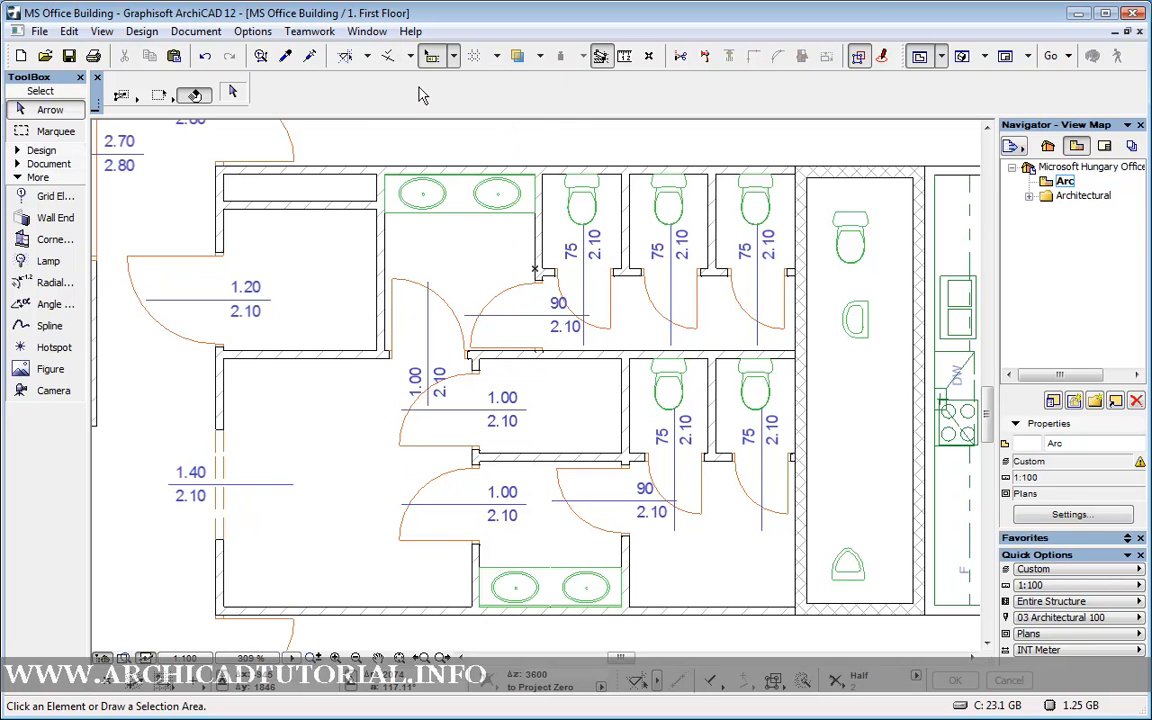
left_click(406, 610)
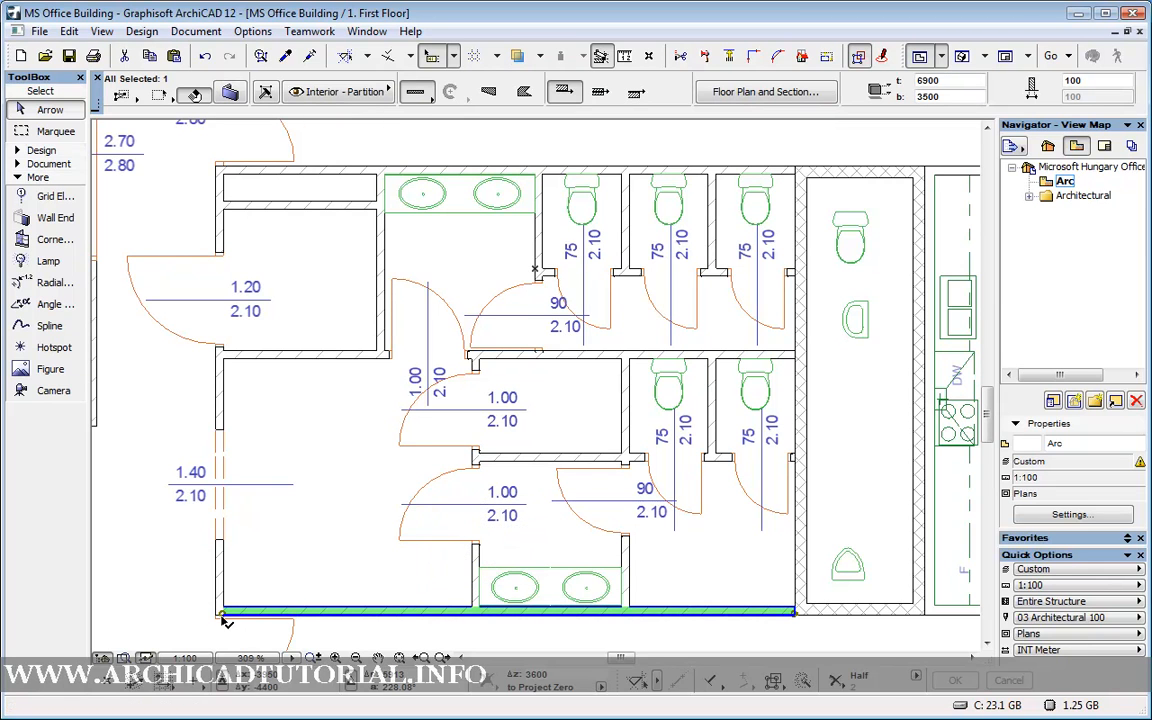
left_click(352, 562)
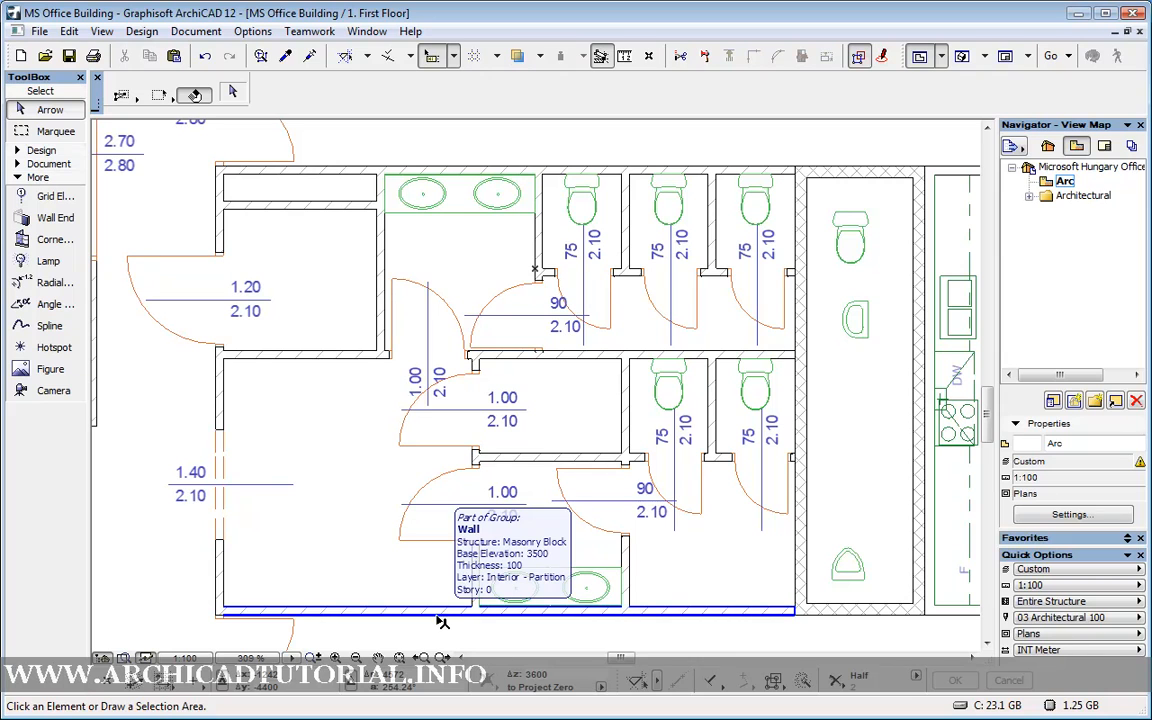
left_click(388, 55)
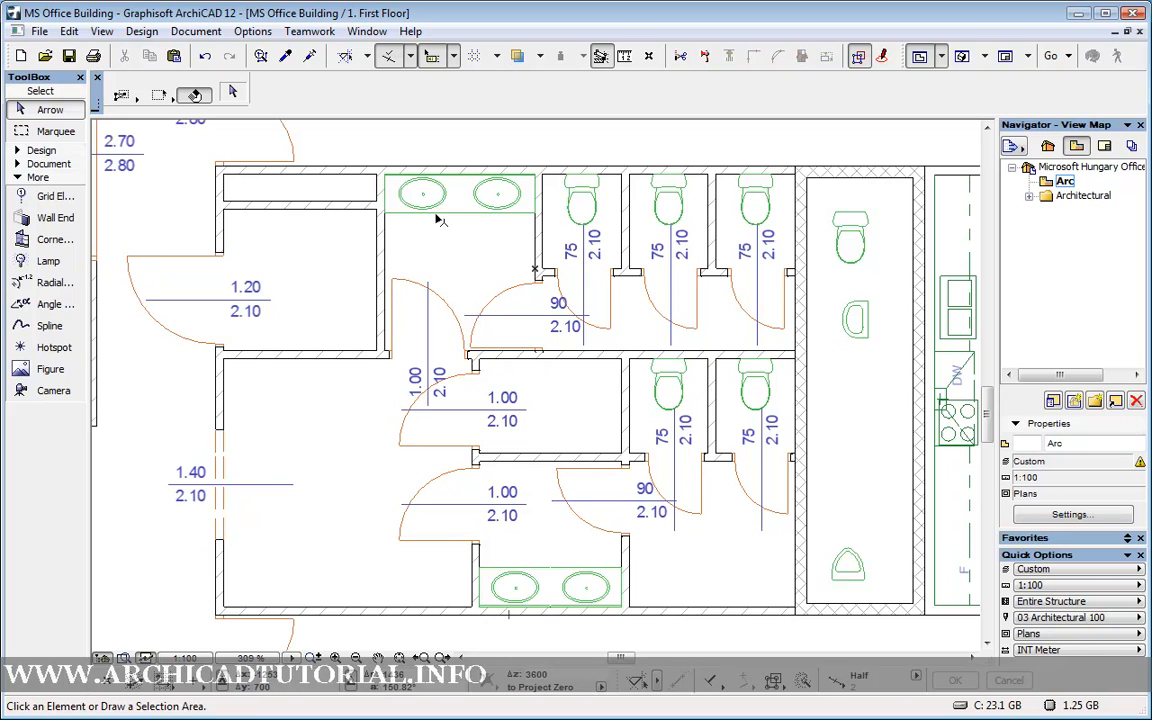
Make the Half snap work Between Intersection Points and examine it on the lowest partition wall and its neighbours
left_click(410, 56)
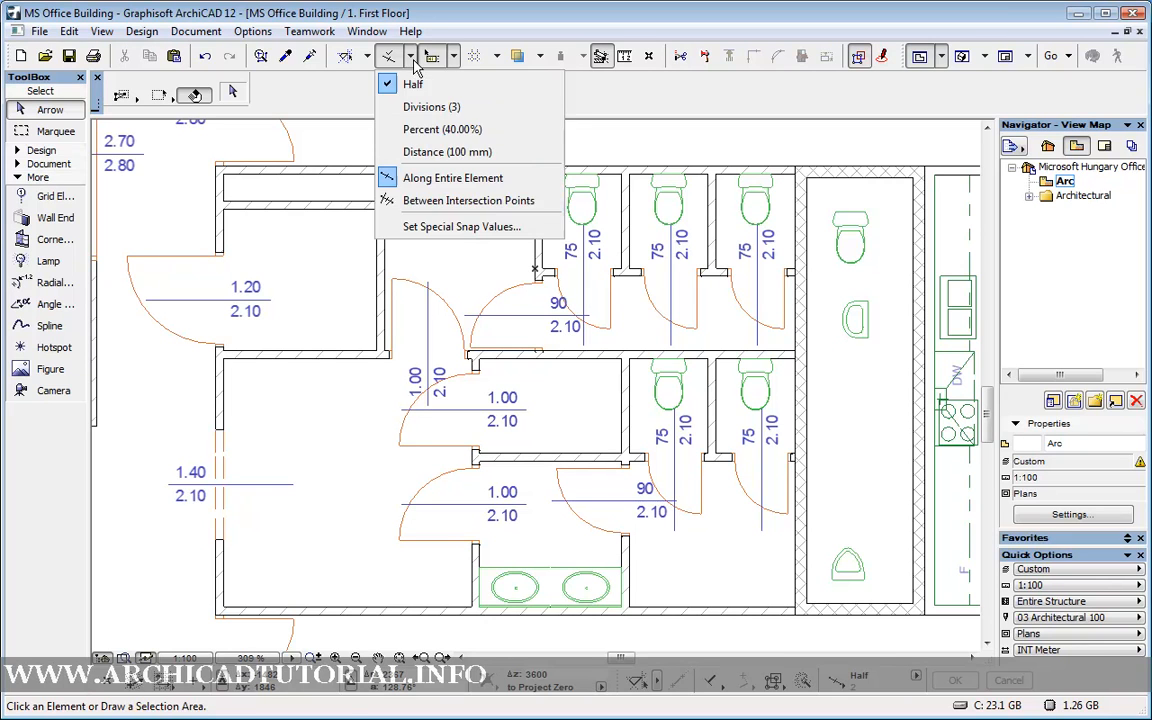
left_click(486, 201)
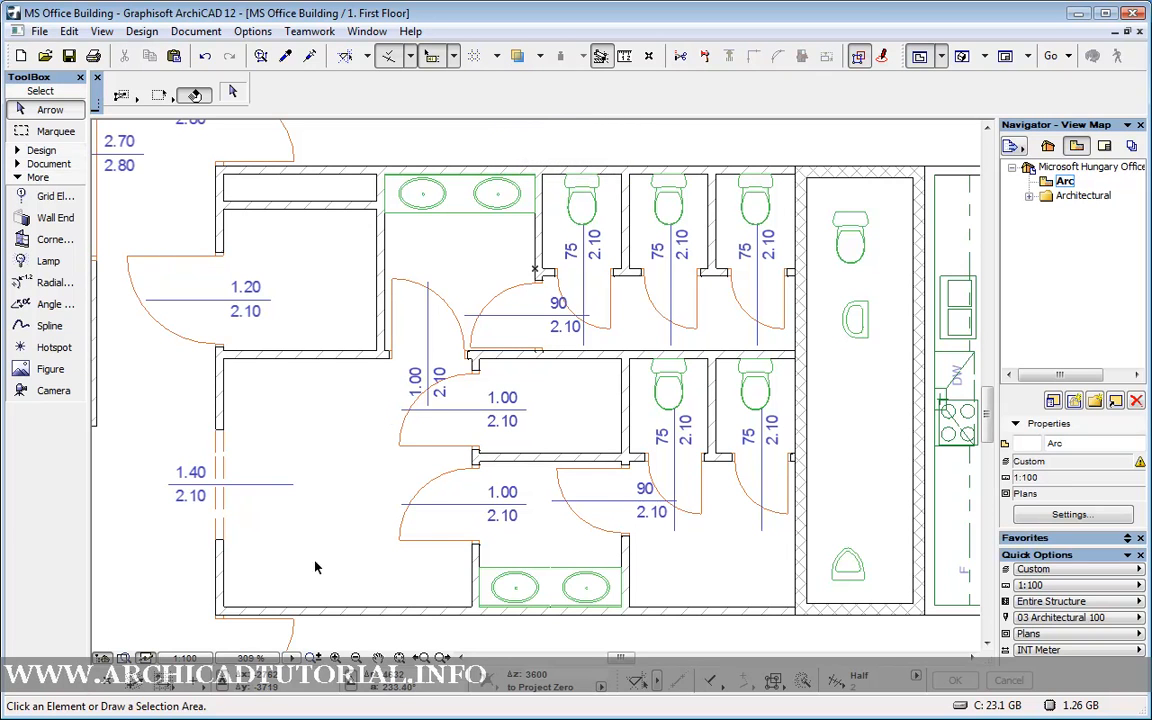
left_click(355, 611)
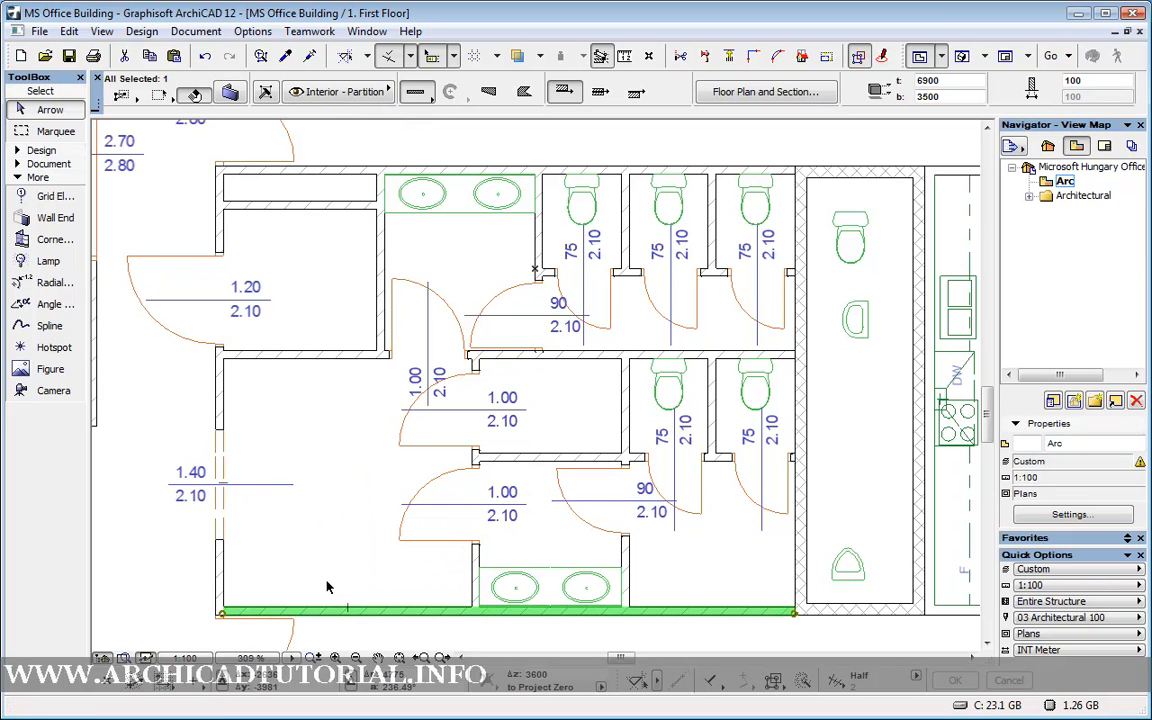
key("Escape")
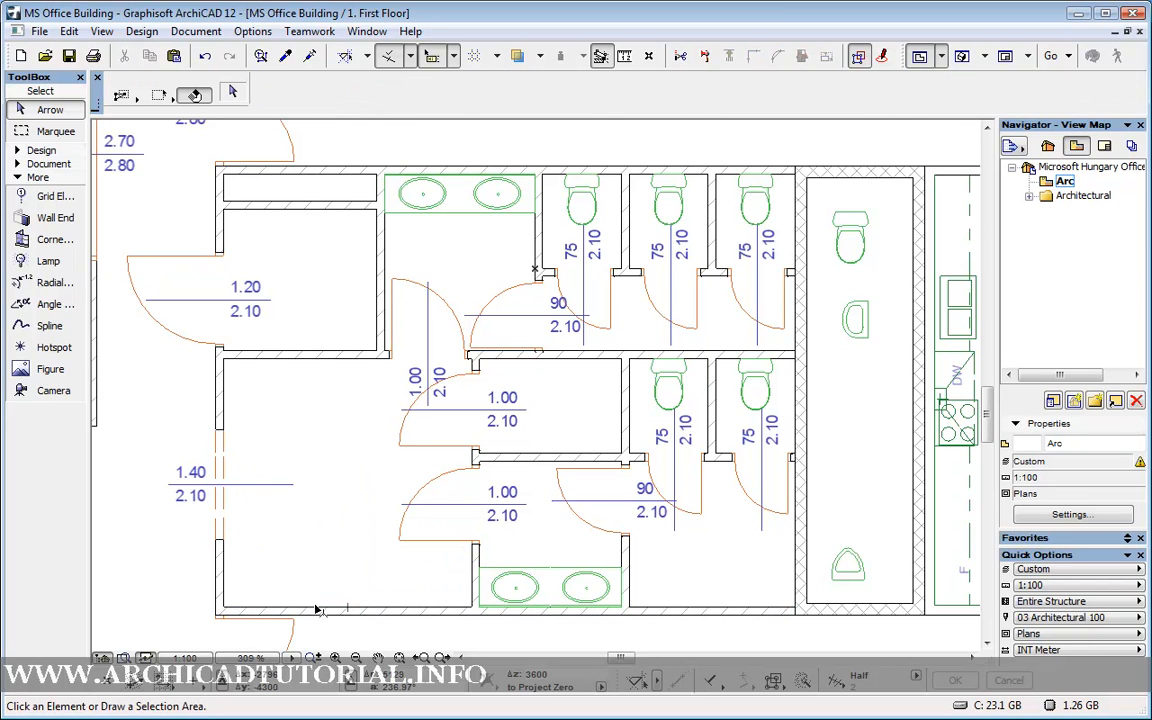
left_click(317, 611)
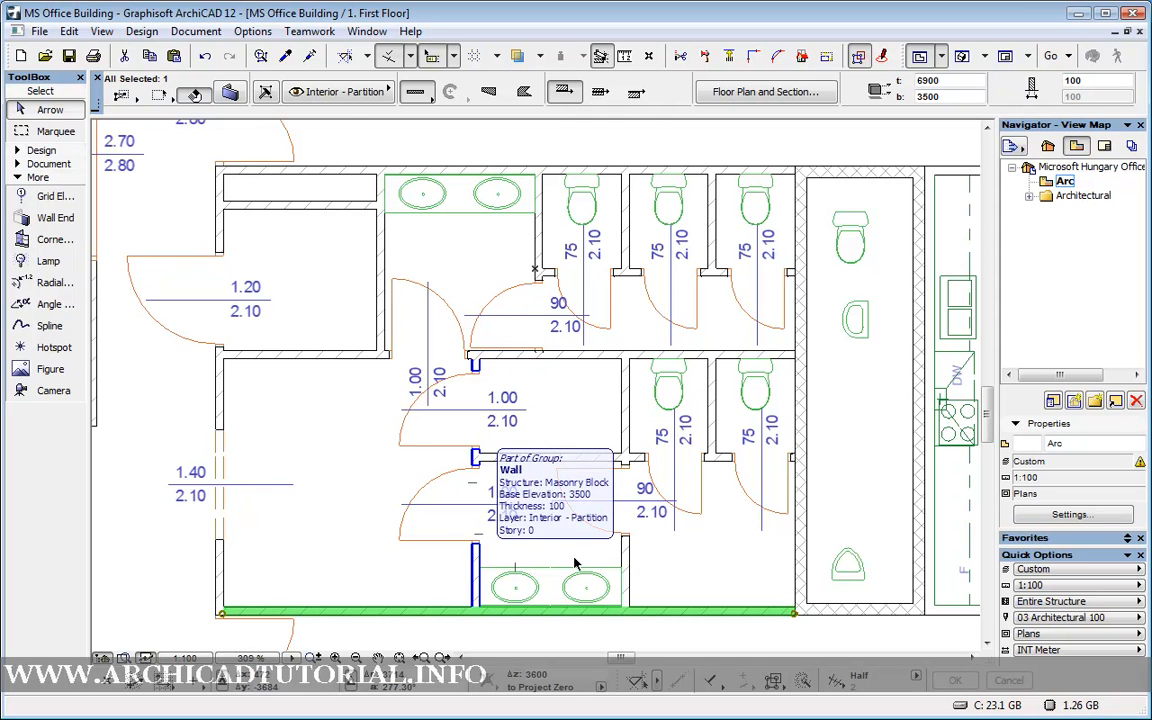
left_click(368, 568)
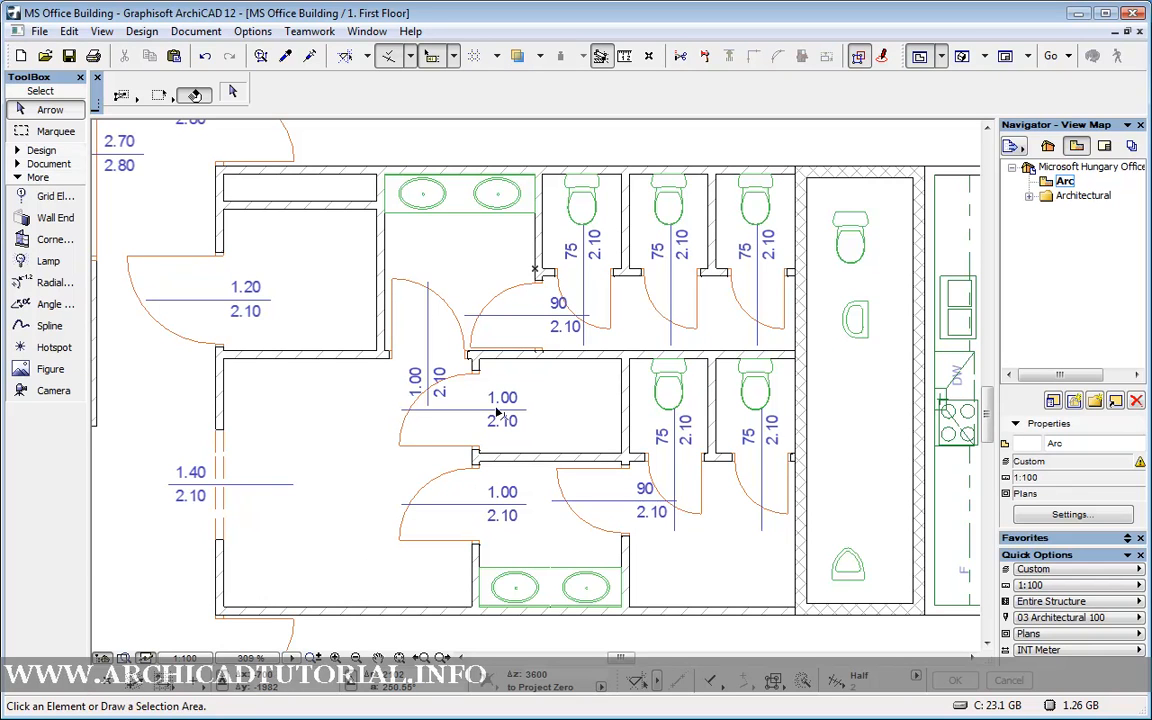
Delete the three WC objects in the upper cubicles
left_click(584, 197)
left_click(667, 204, "shift")
left_click(755, 202, "shift")
key("Delete")
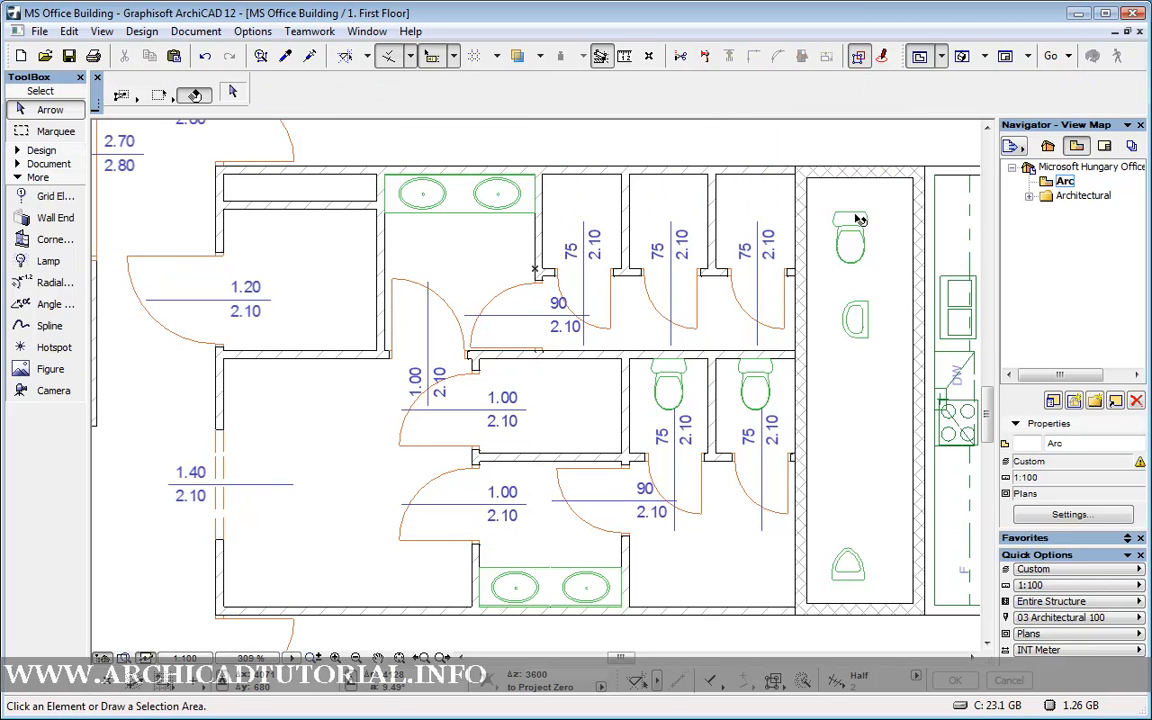
Pick up the settings of the WC LT 12 object in the shaft room and place one at each upper cubicle's back-wall midpoint
left_click(853, 214, "alt")
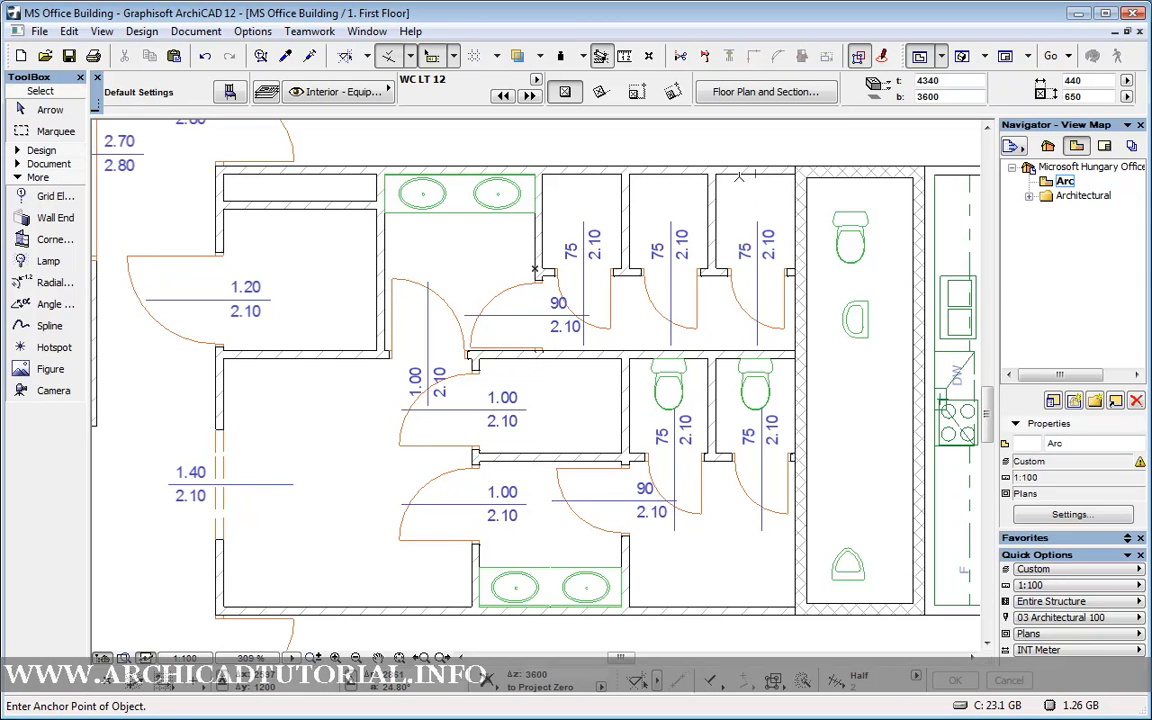
left_click(757, 173)
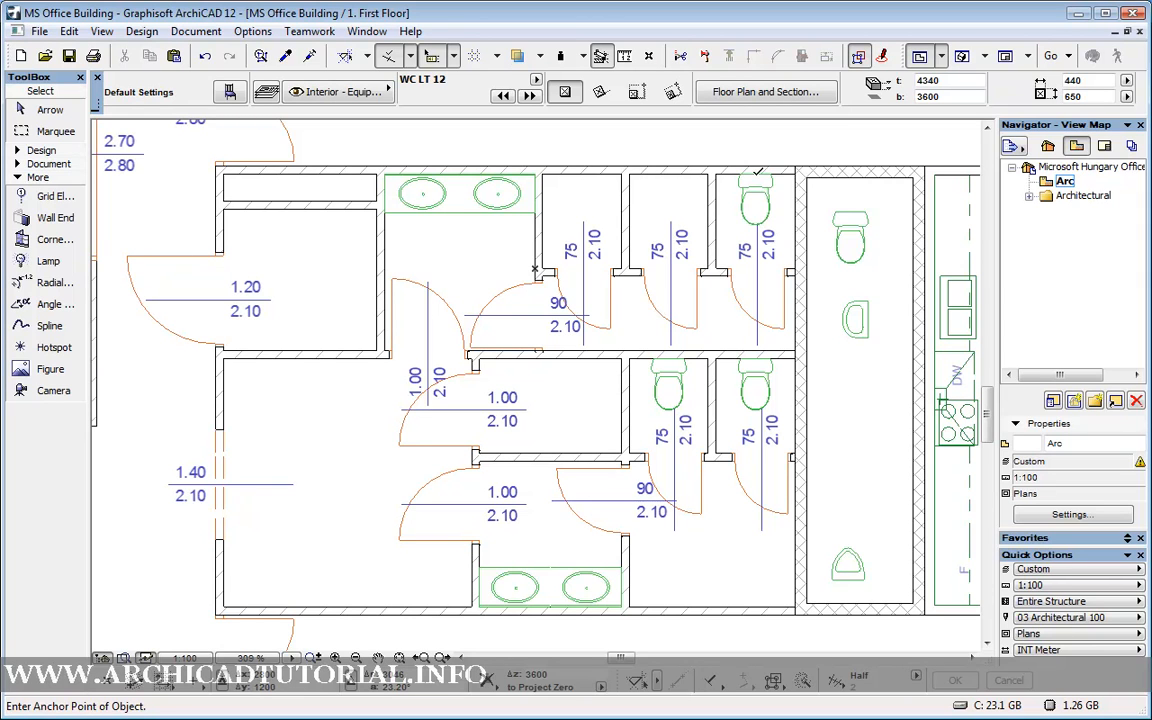
left_click(669, 172)
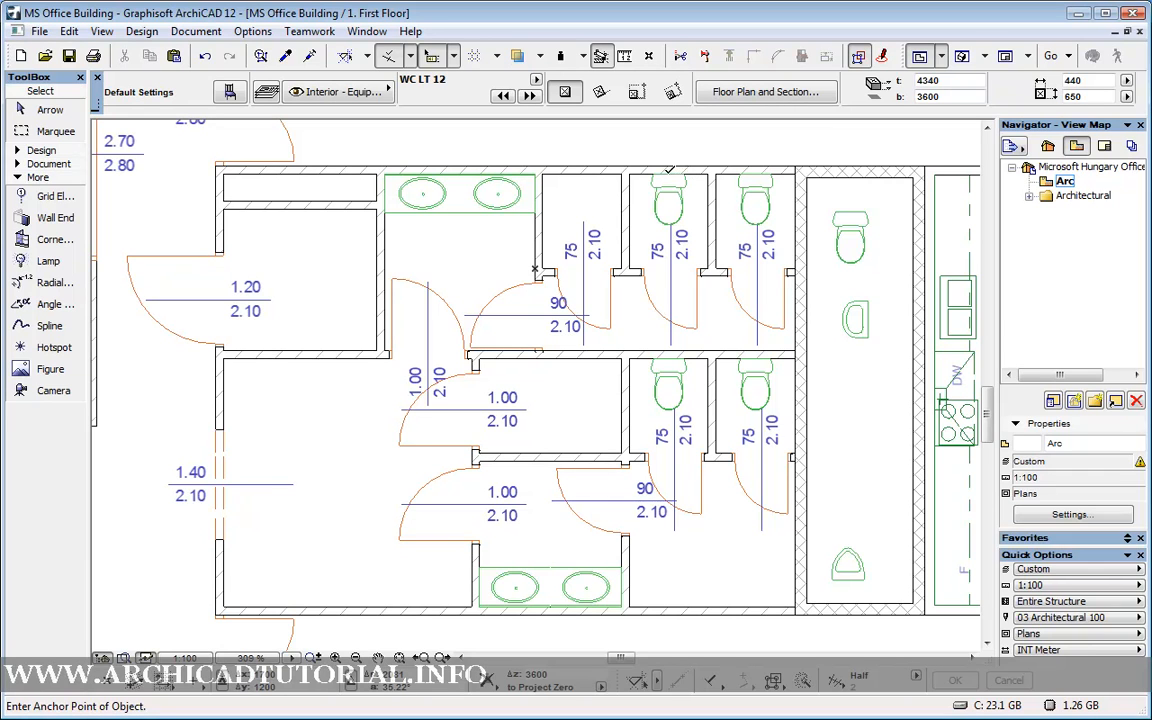
left_click(580, 172)
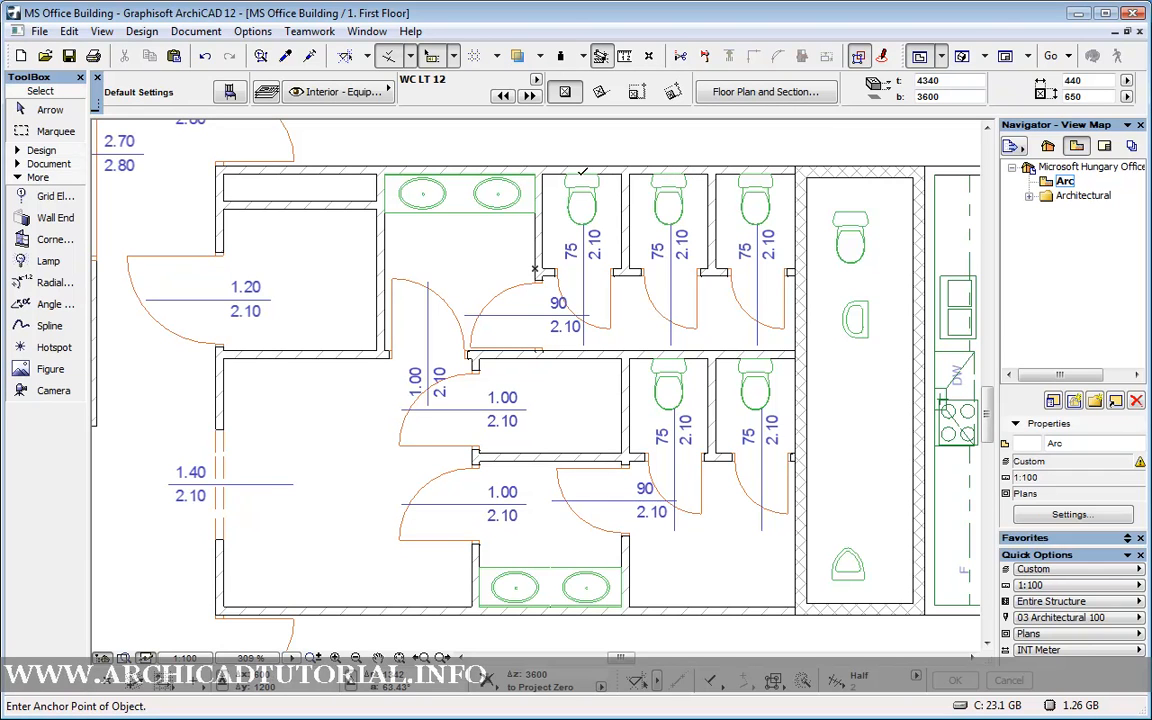
Set the Half snap to Along Entire Element and place a WC at the middle of the upper-left room's top wall
left_click(411, 57)
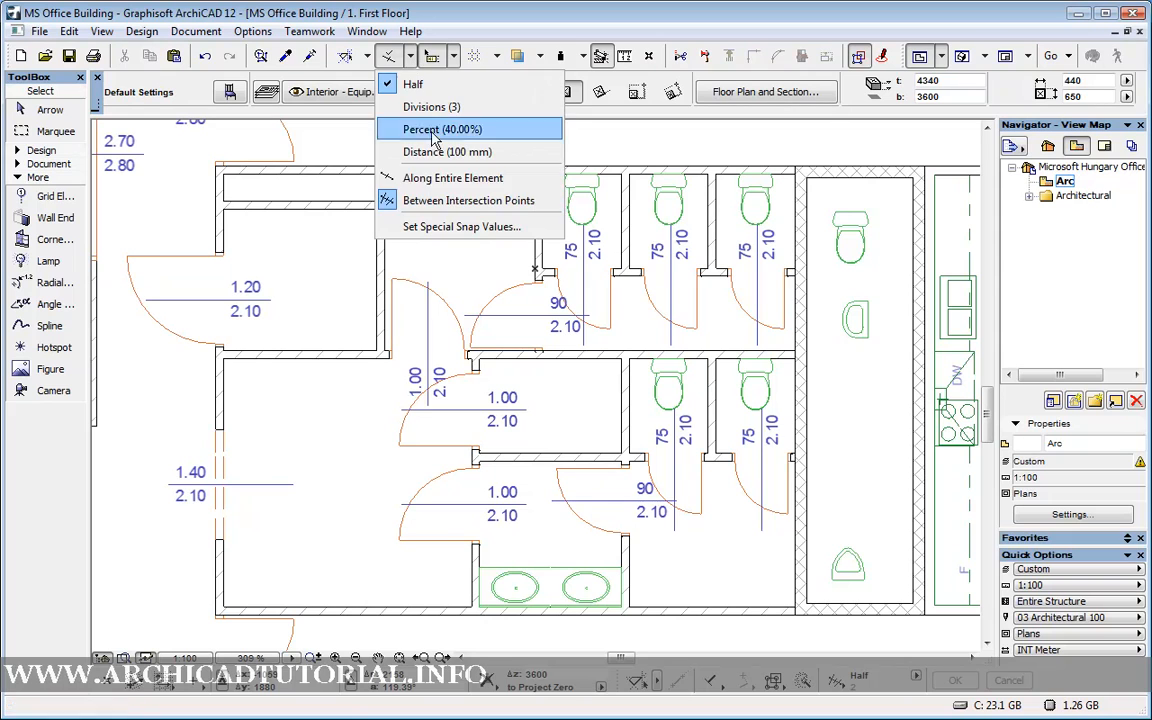
left_click(458, 178)
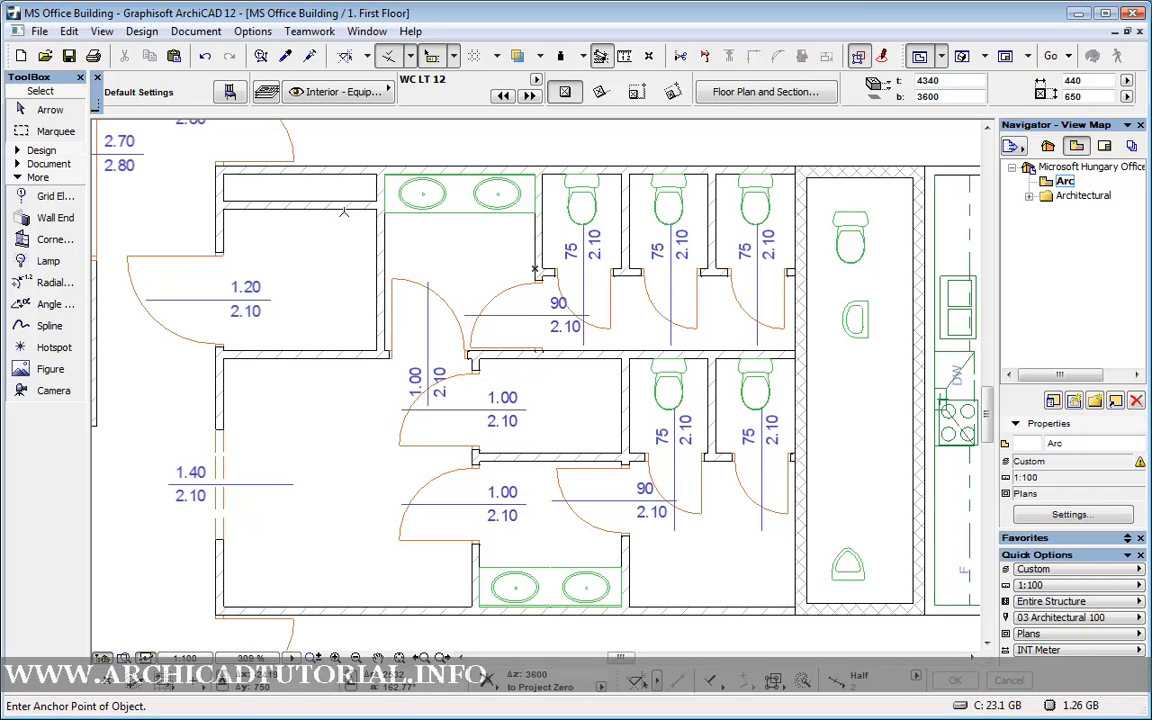
left_click(300, 207)
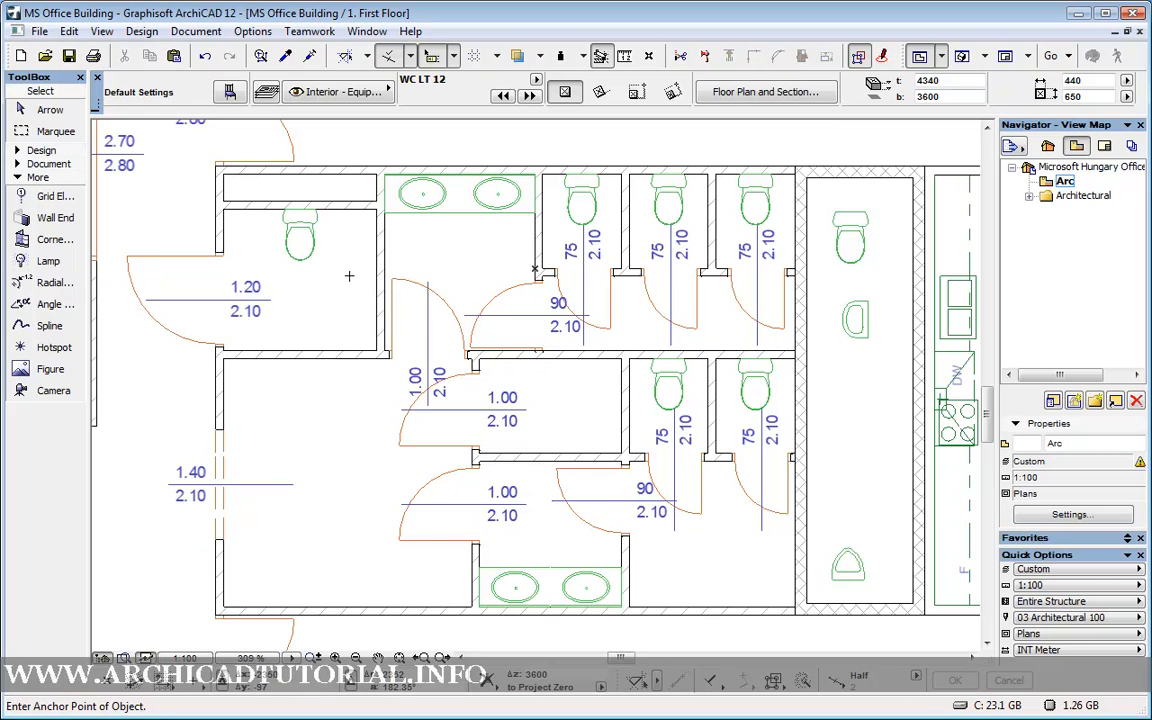
Pick up the settings of the Basin 01 12 object in the shaft room
left_click(868, 314, "alt")
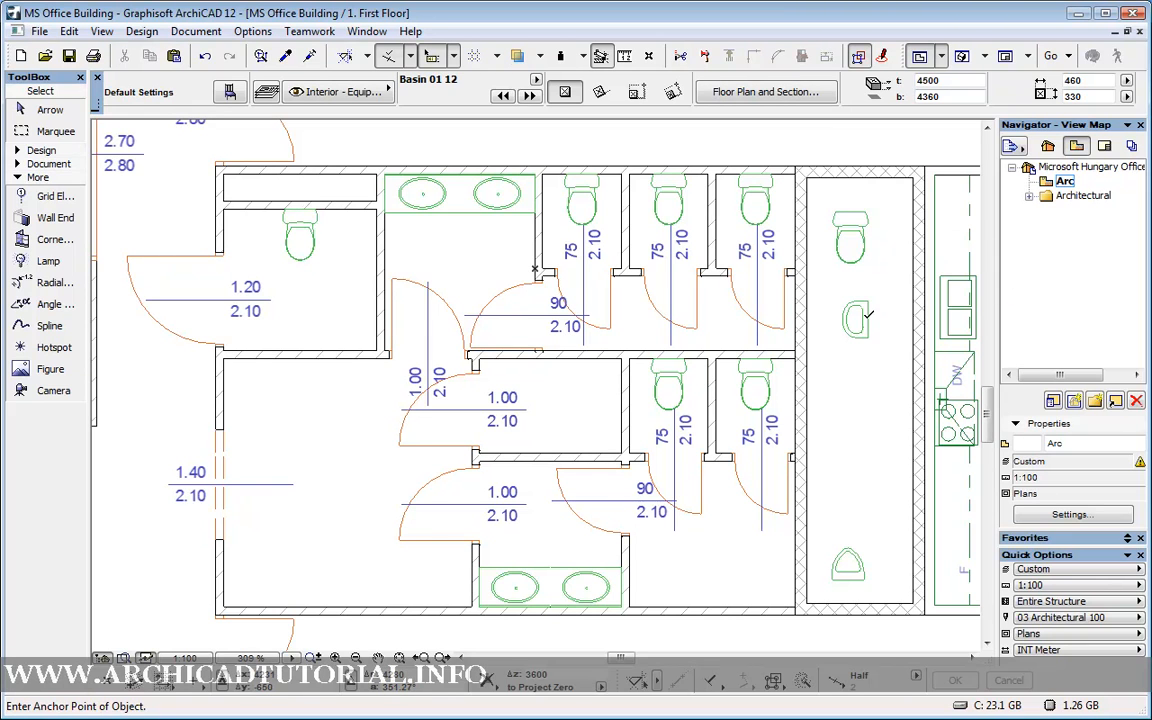
left_click(868, 314)
key("Escape")
Turn on guide lines and create a horizontal guide line segment from the upper-left room's WC front midpoint across the room's right wall
left_click(346, 59)
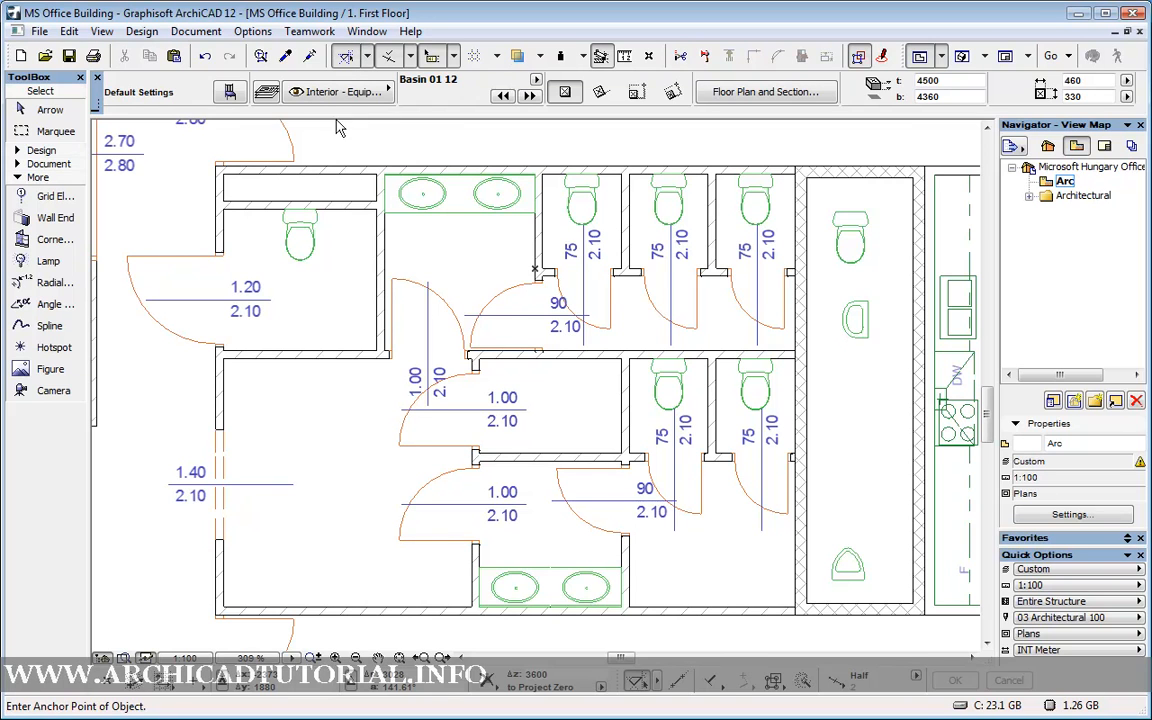
right_click(301, 257)
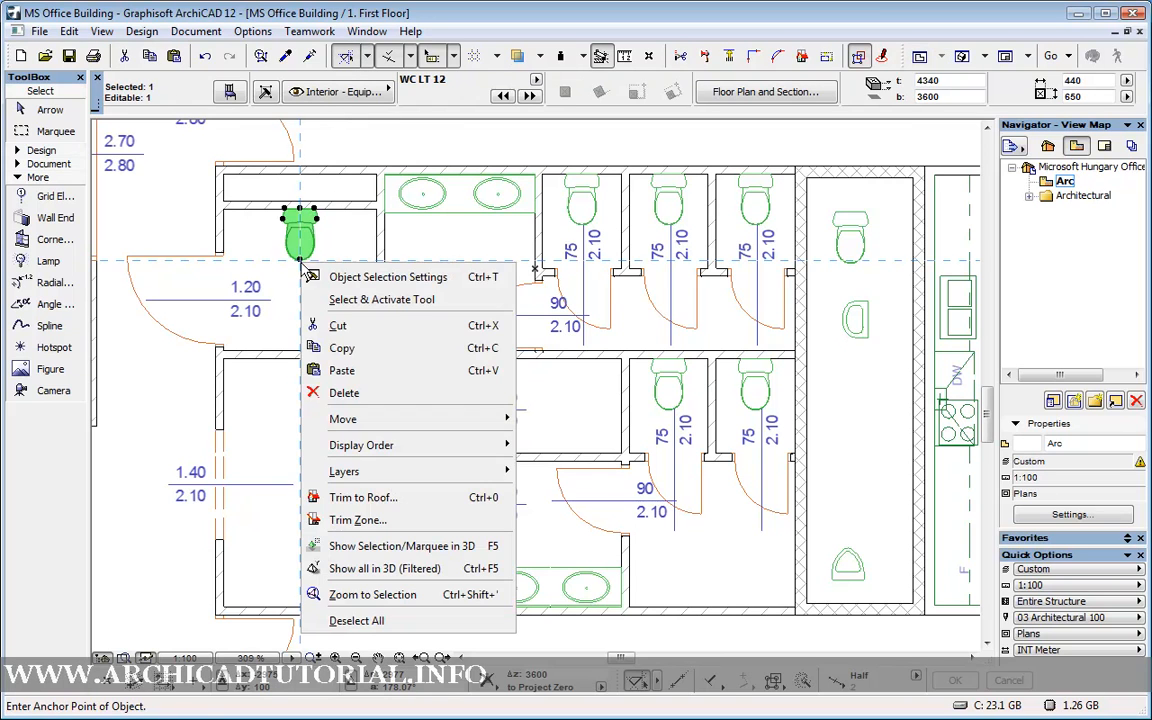
left_click(367, 56)
left_click(400, 80)
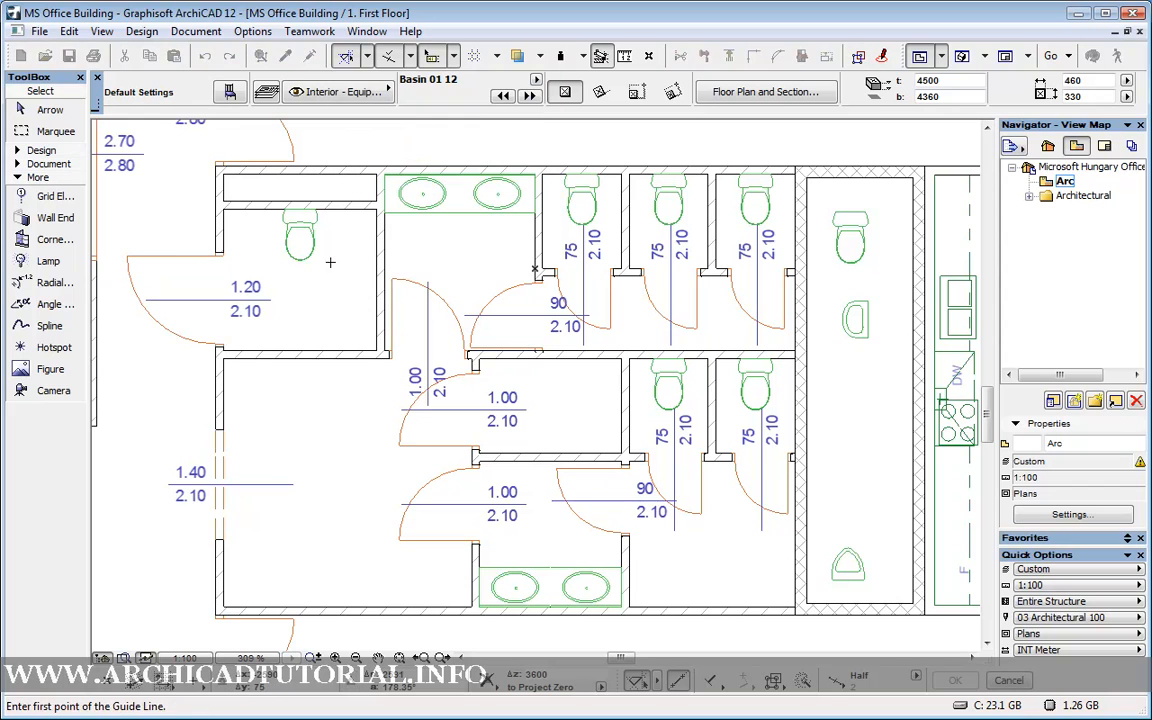
left_click(300, 260)
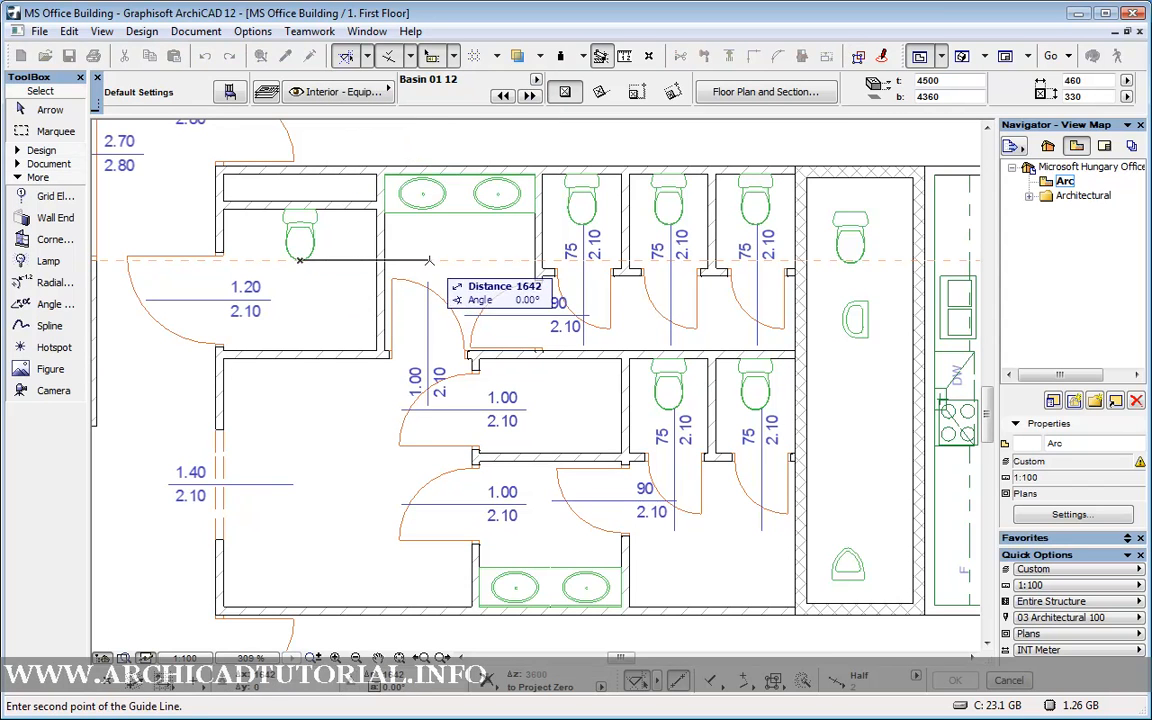
left_click(428, 260)
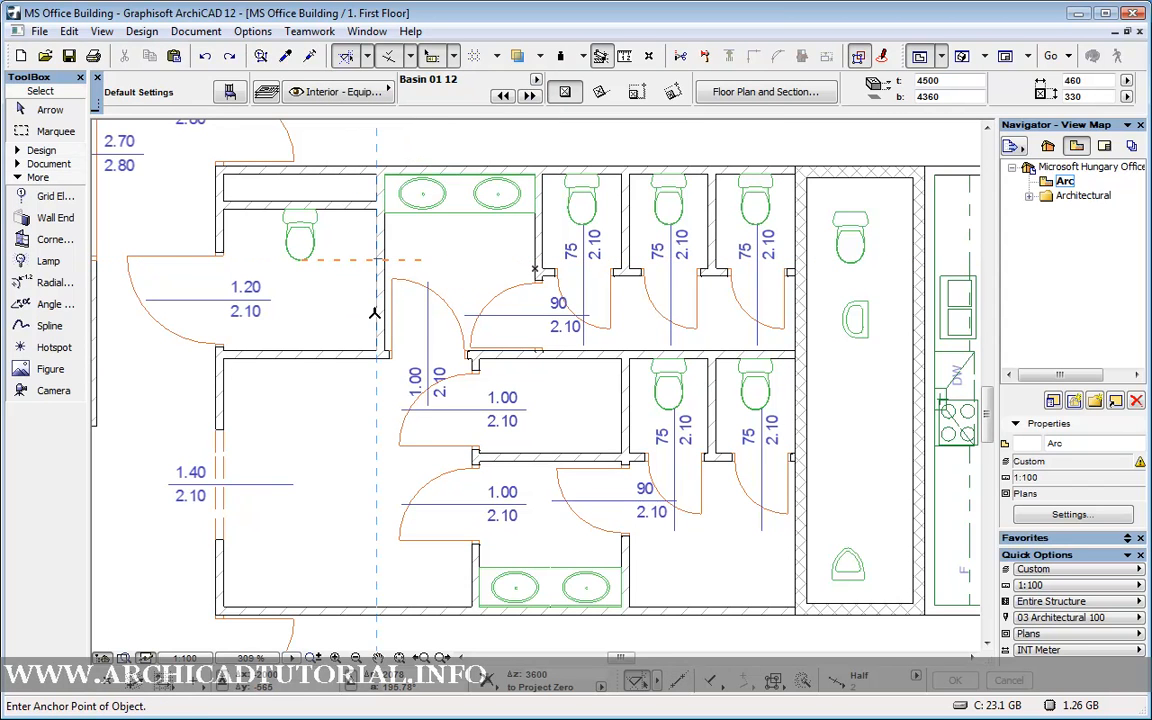
Set the Half snap to Between Intersection Points and place the basin on the right wall, midway between the guide line and the lower wall
left_click(411, 56)
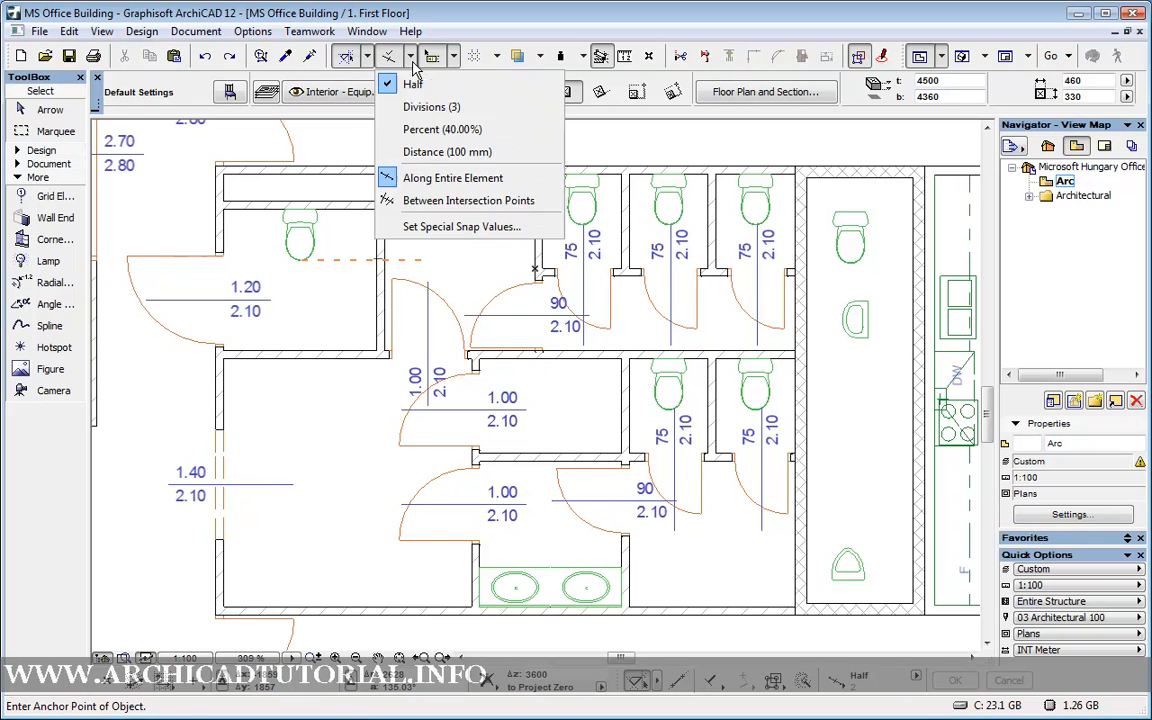
left_click(441, 201)
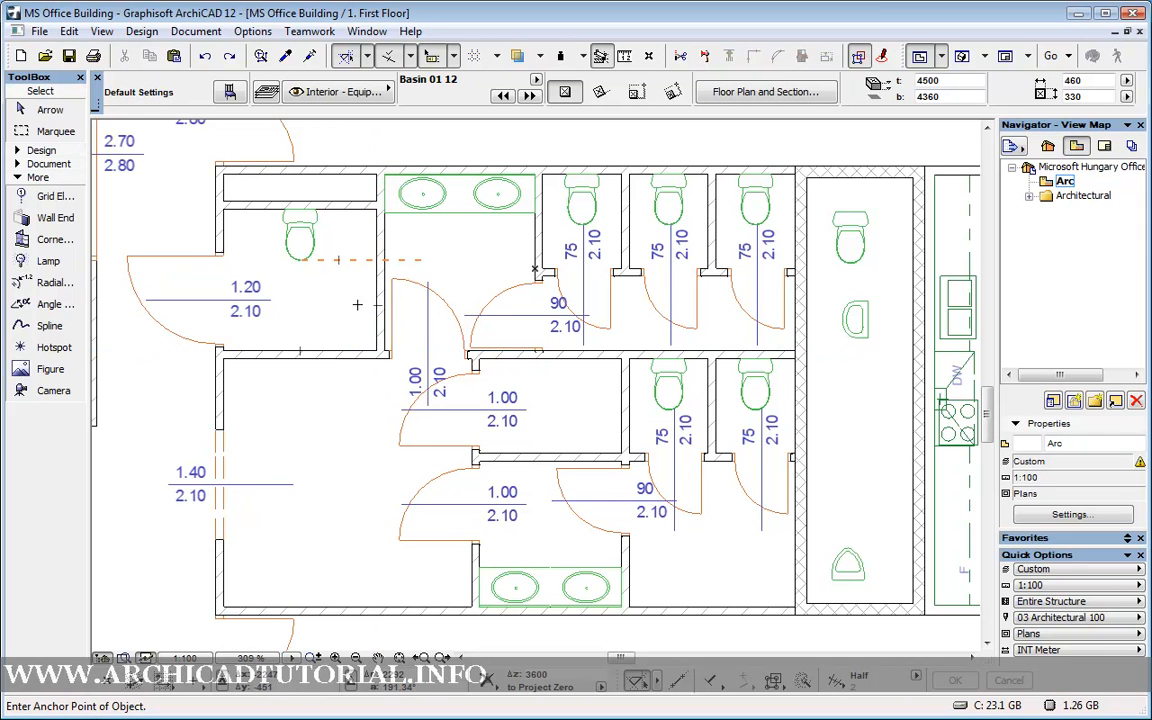
left_click(377, 303)
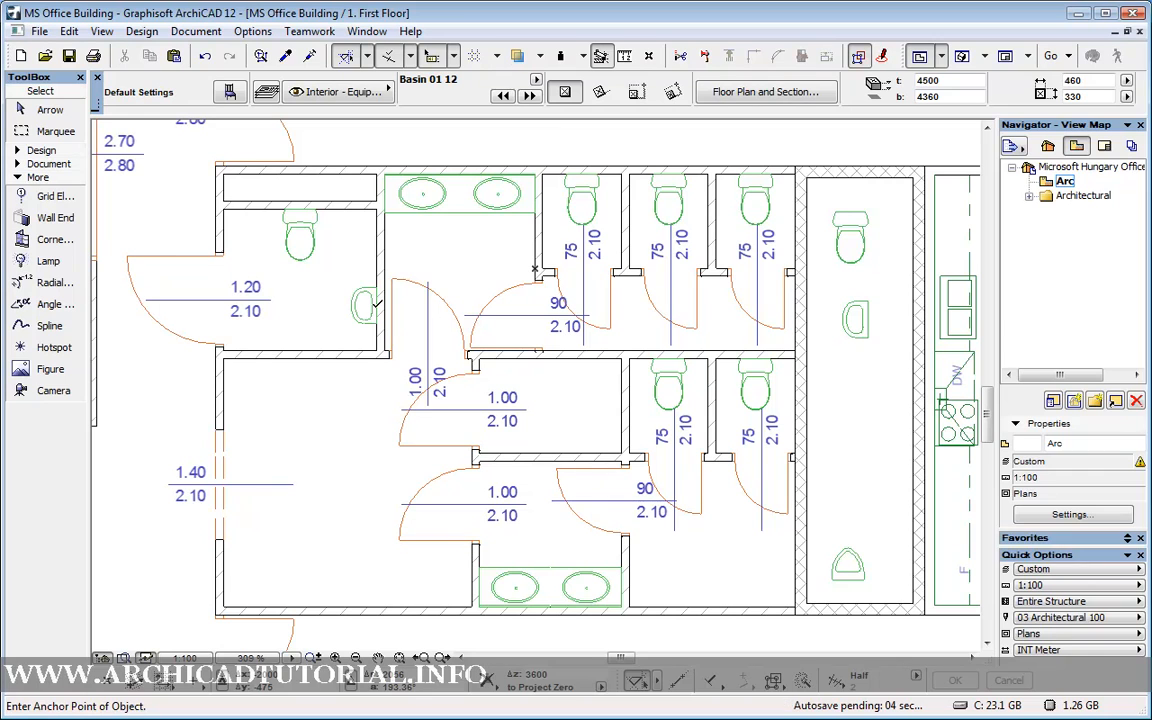